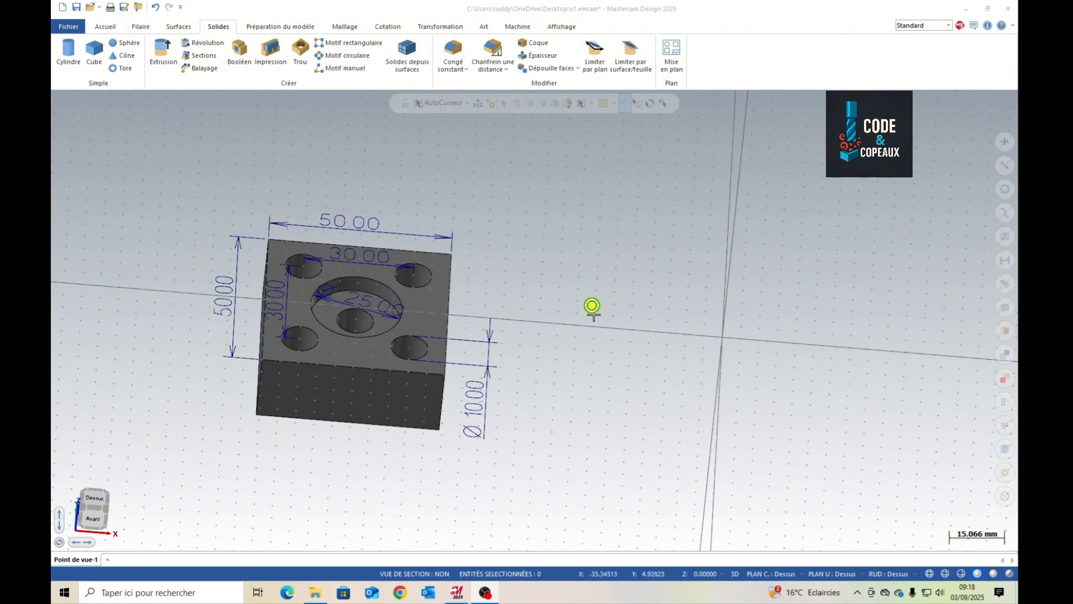
- In the top view, draw a 50 x 50 mm rectangle anchored at its centre on the origin
left_click(93, 499)
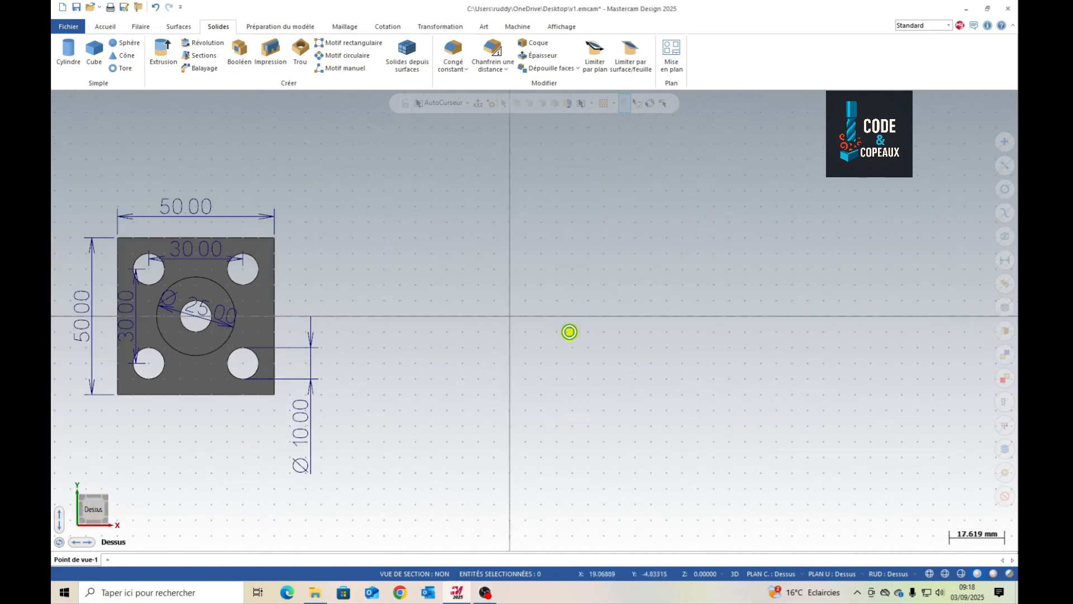
scroll(443, 336, "up", 2)
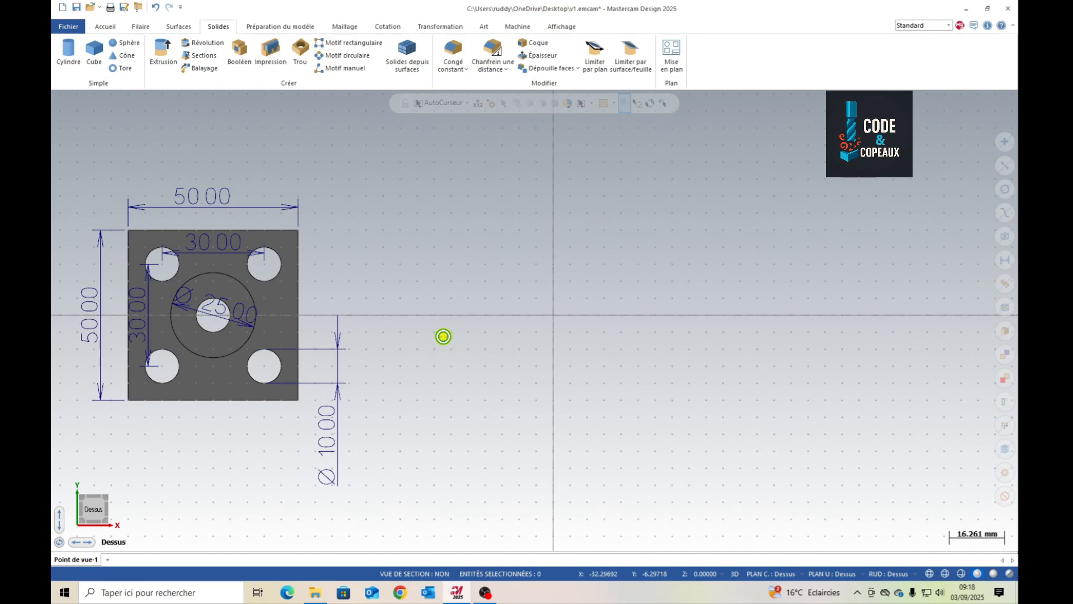
left_click(139, 27)
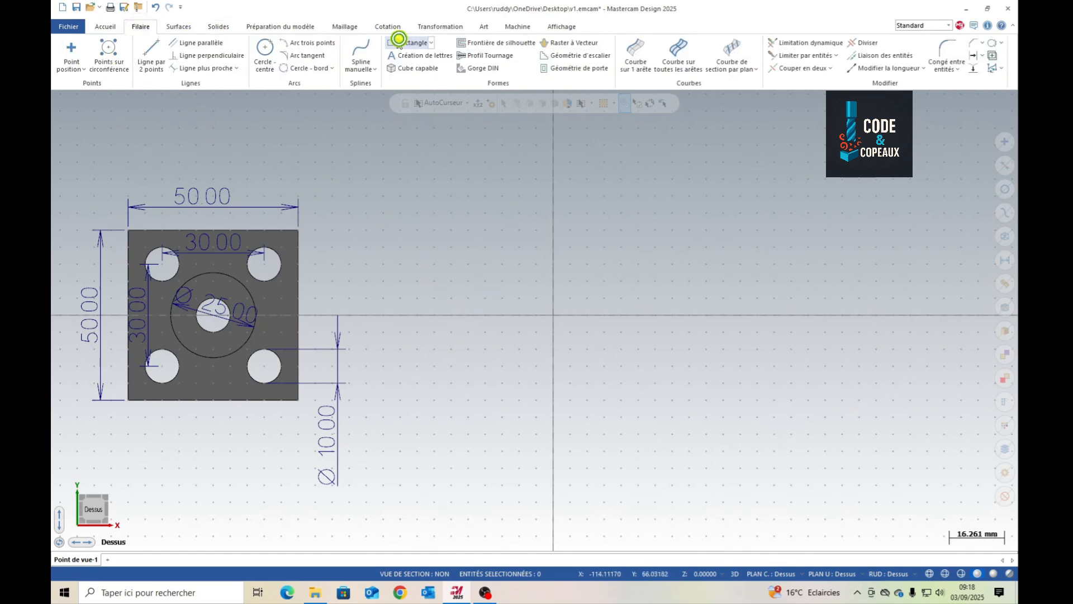
left_click(409, 41)
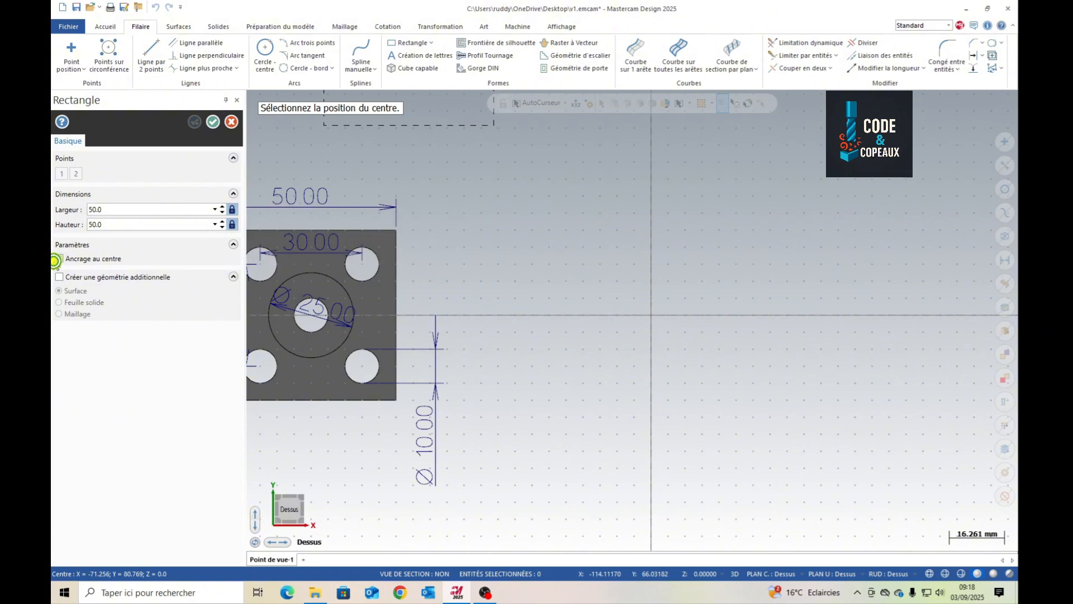
left_click(59, 258)
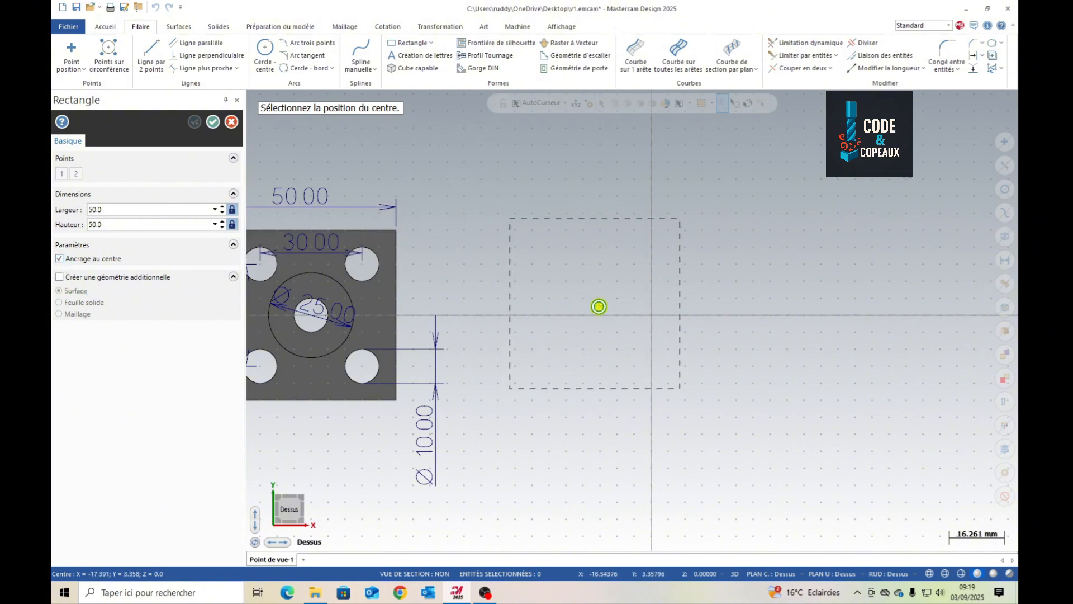
left_click(651, 314)
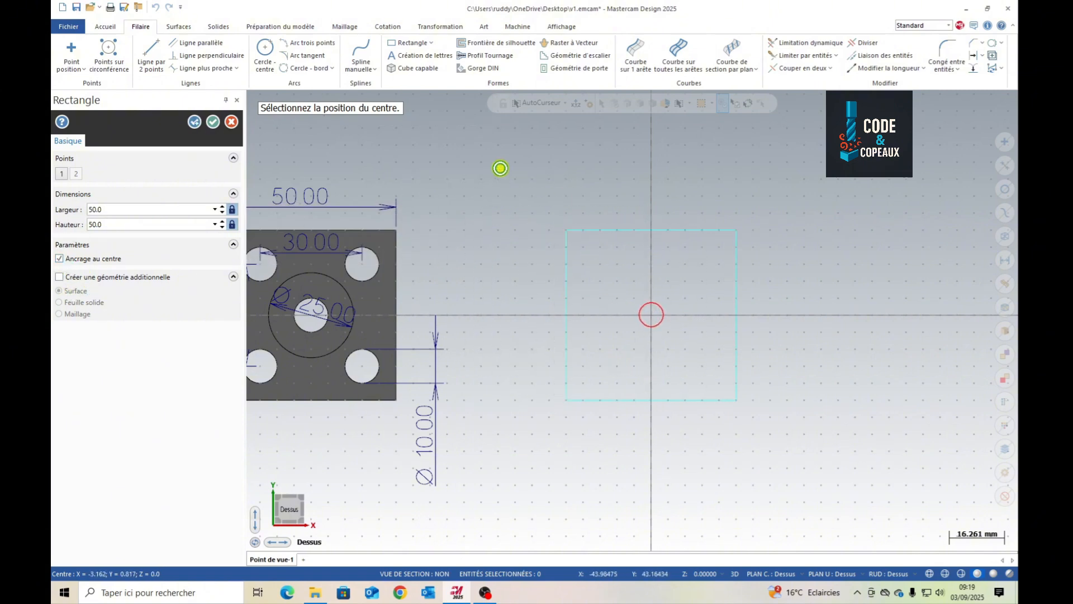
left_click(214, 122)
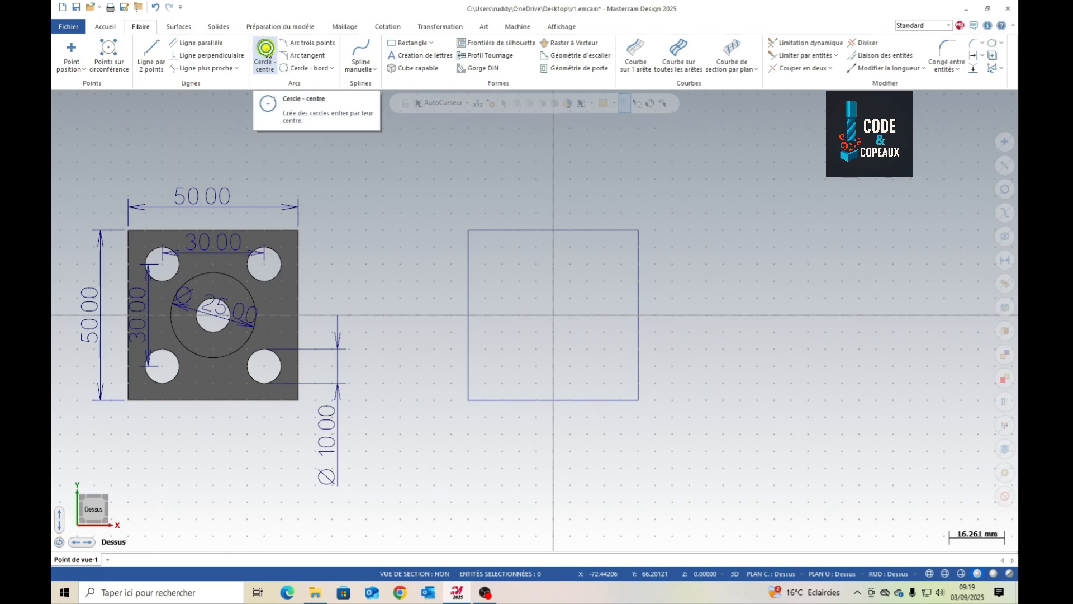
- Draw a 10 mm diameter circle centred on the origin, inside the square
left_click(268, 50)
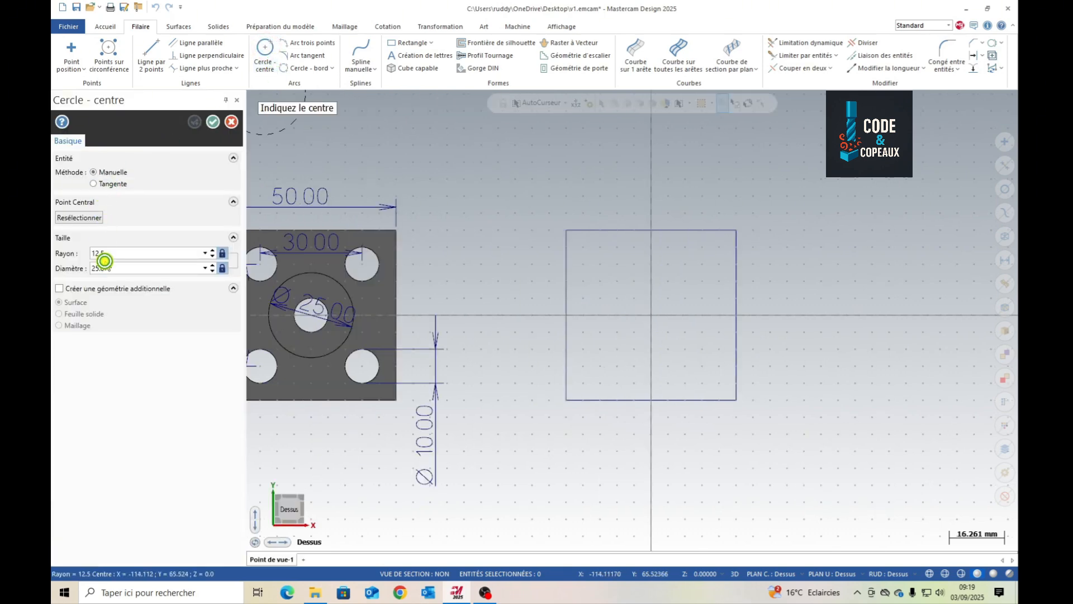
left_click(105, 268)
type("10")
key("Return")
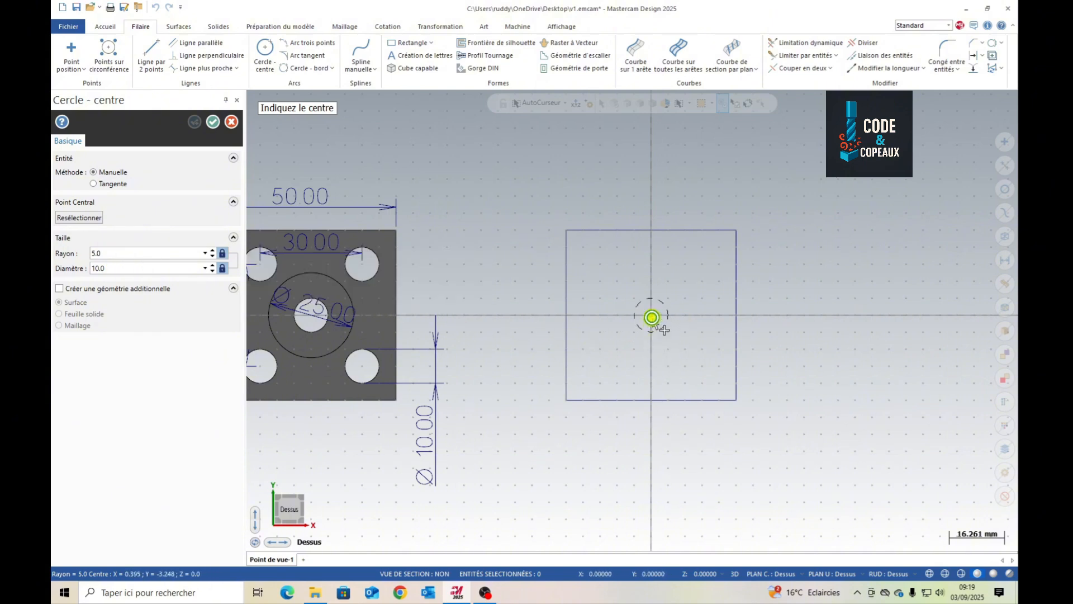
left_click(652, 318)
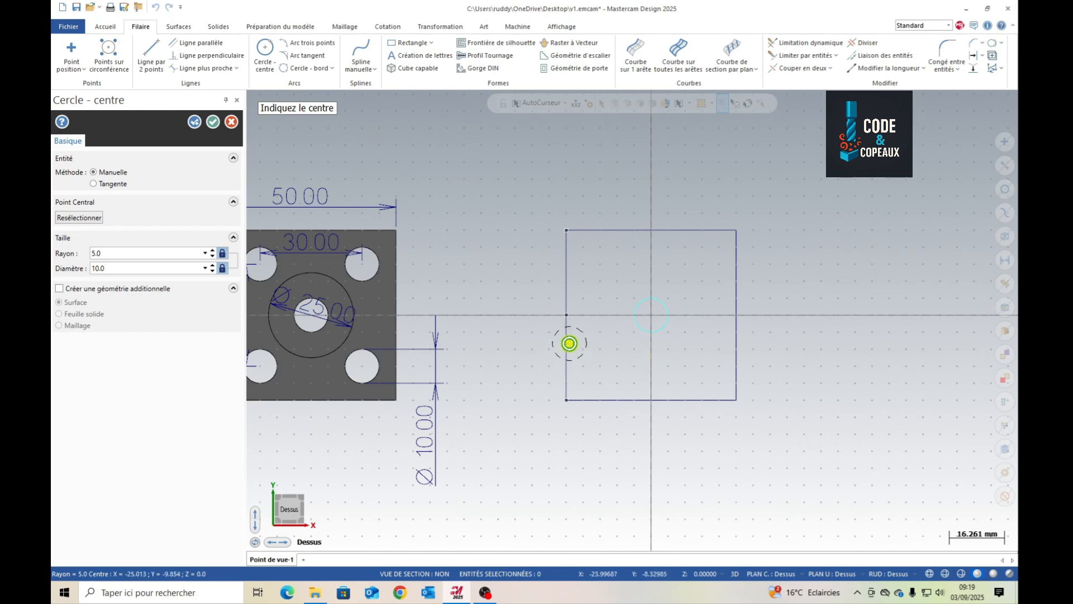
left_click(194, 123)
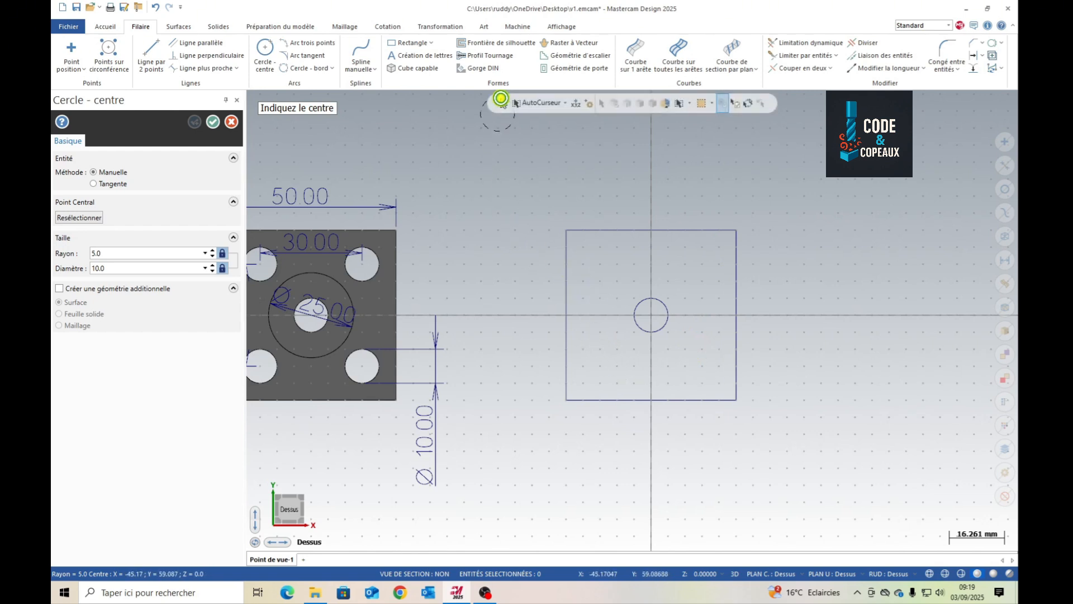
- Add a 10 mm diameter circle centred at coordinates 15,15 and finish the circle command
left_click(576, 104)
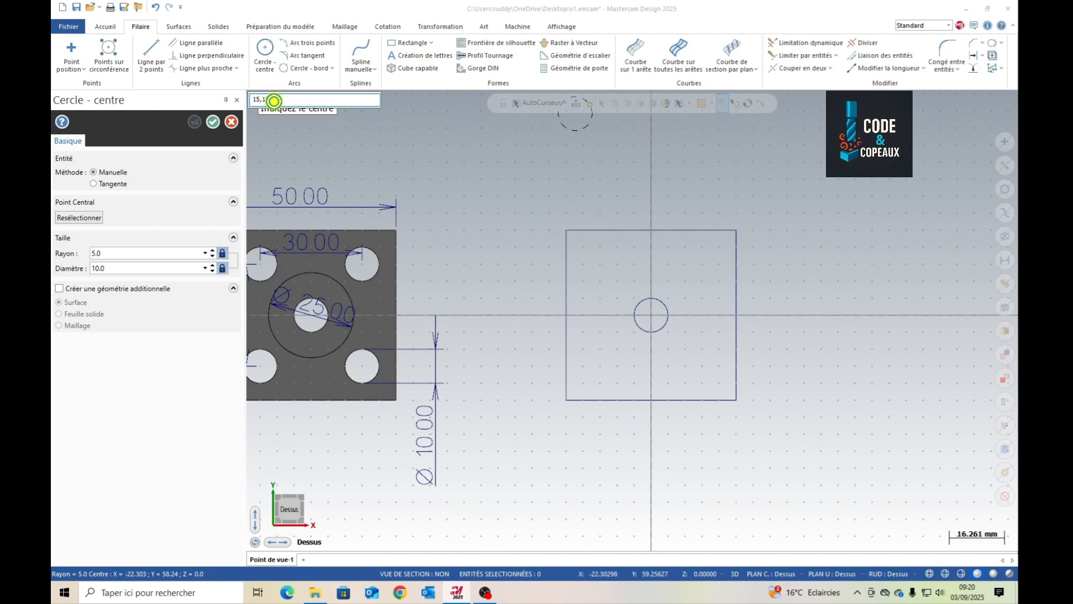
type("5")
key("Return")
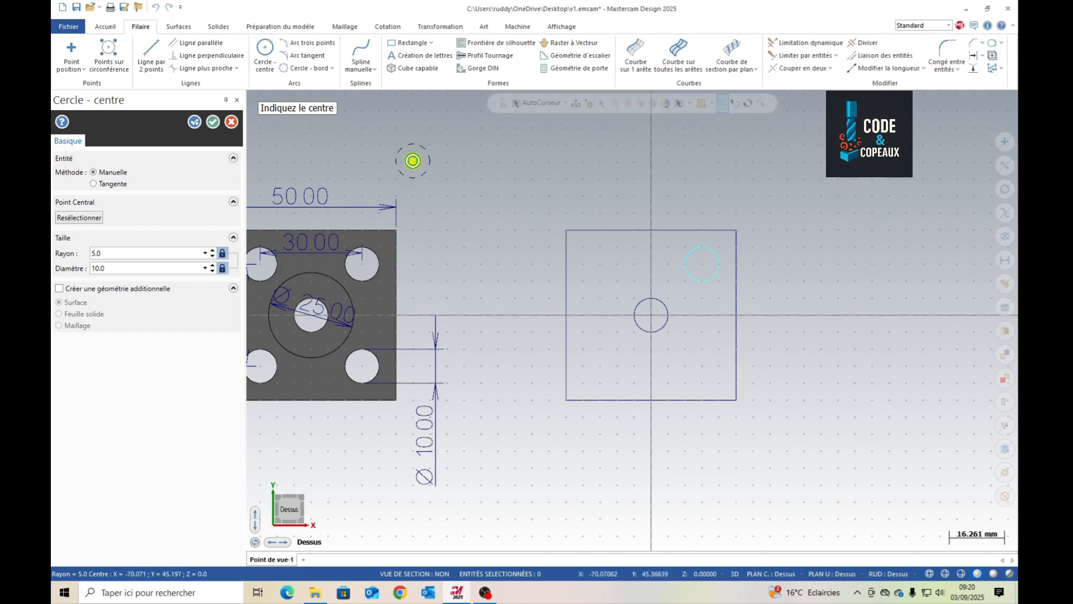
left_click(214, 122)
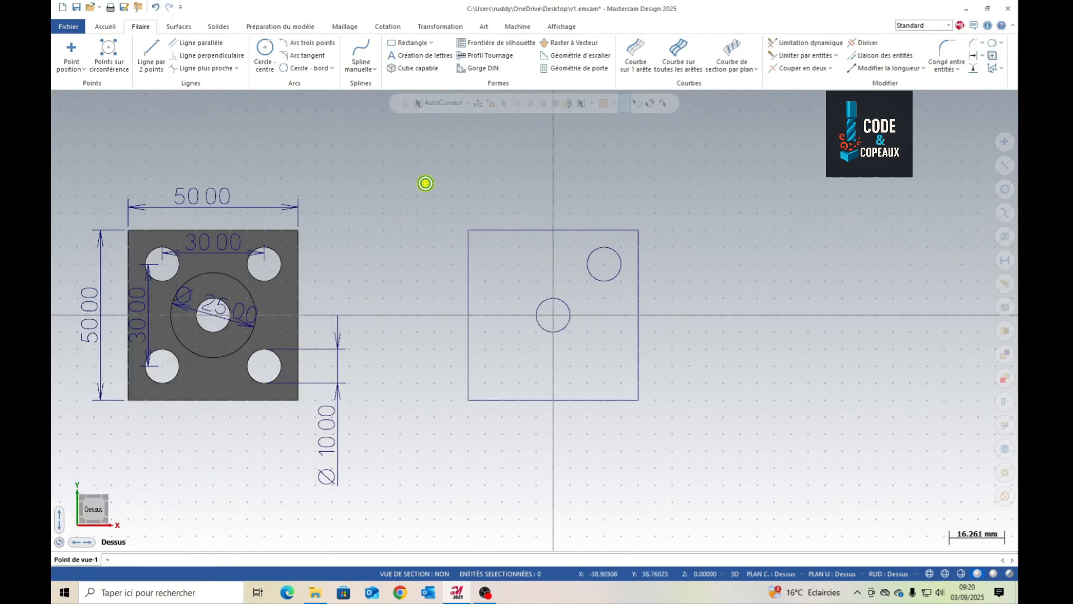
- Mirror a copy of the corner circle about the Y axis with zero offset
left_click(428, 28)
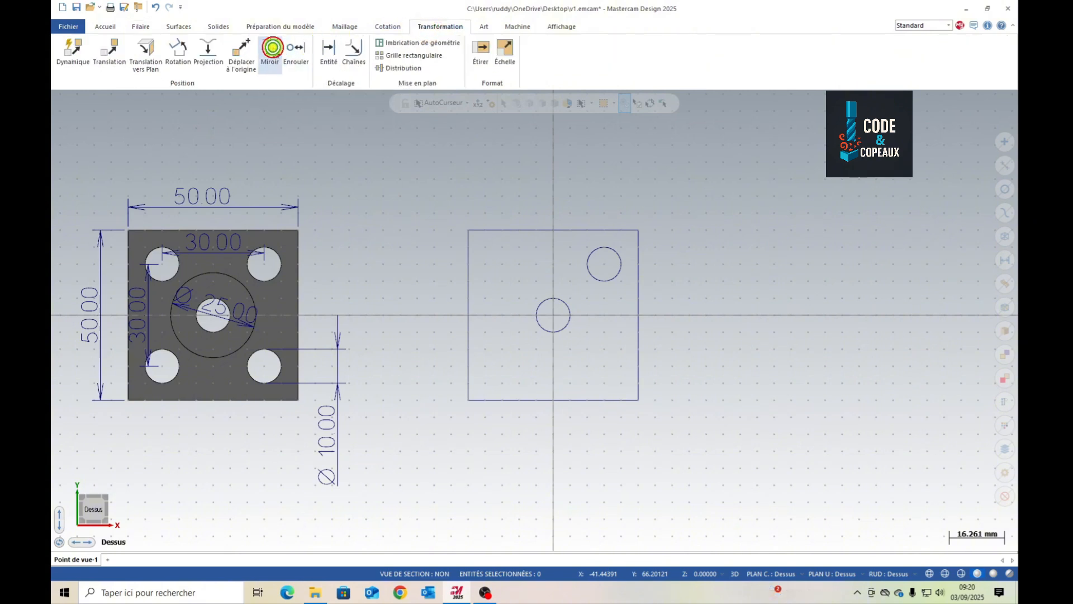
left_click(271, 49)
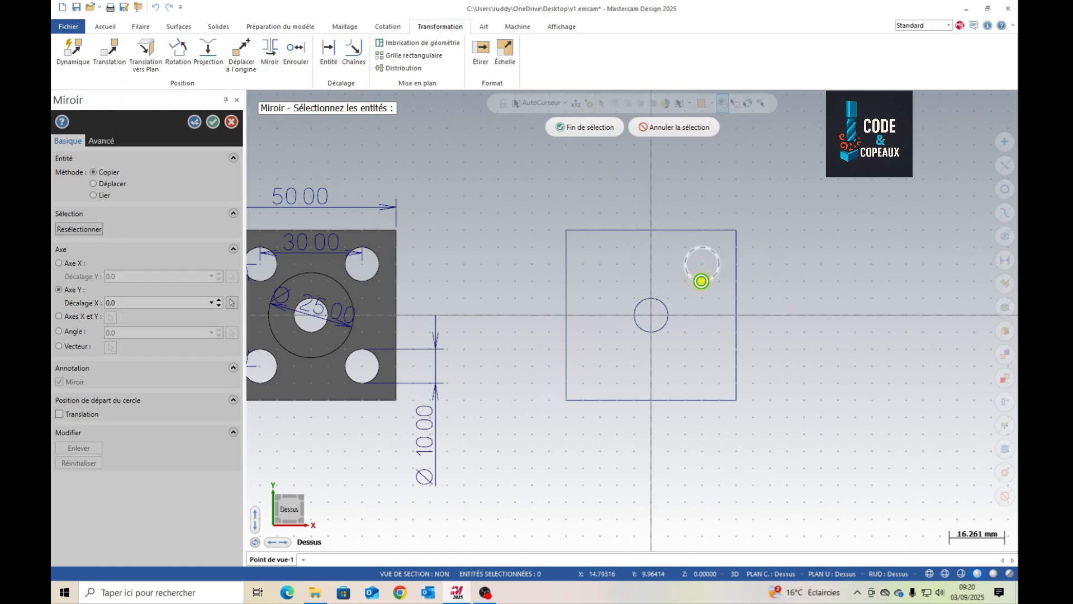
left_click(701, 280)
key("Return")
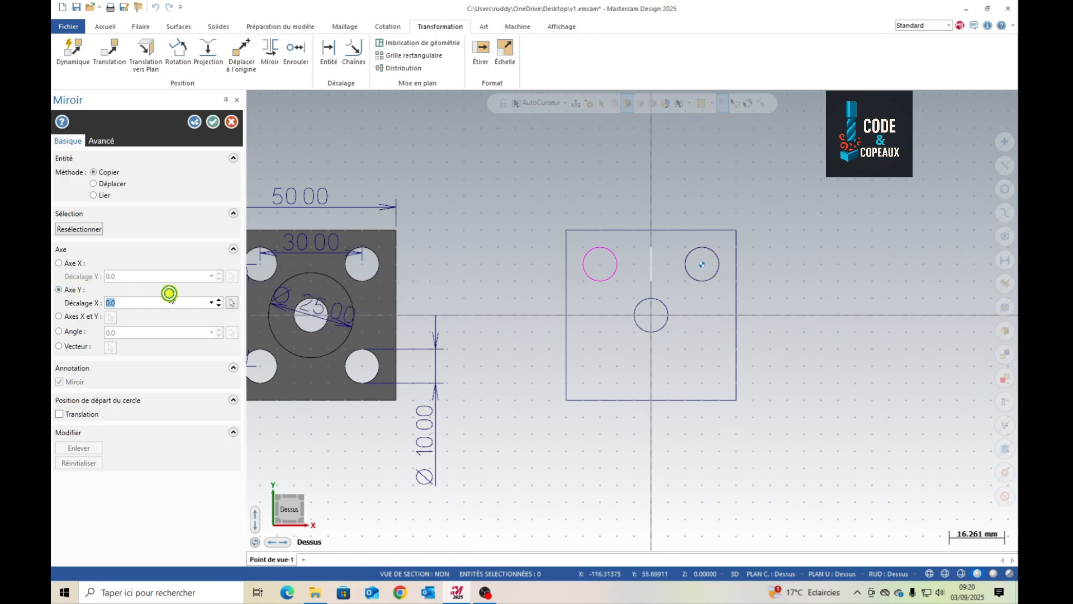
left_click(194, 121)
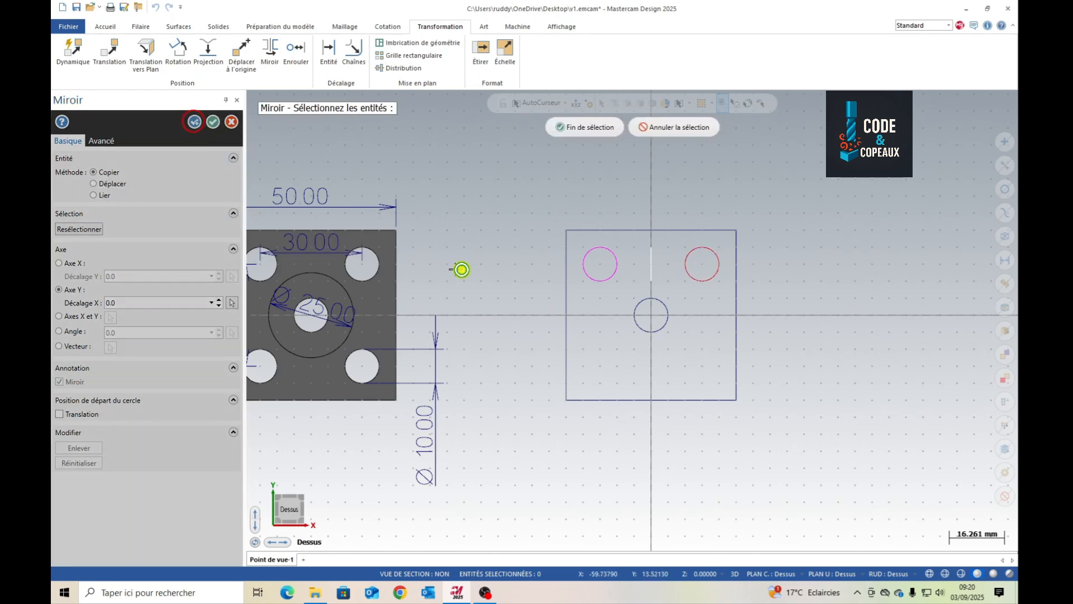
- Mirror copies of the two upper circles about the X axis, and undo both mirror operations
left_click_drag(548, 239, 748, 293)
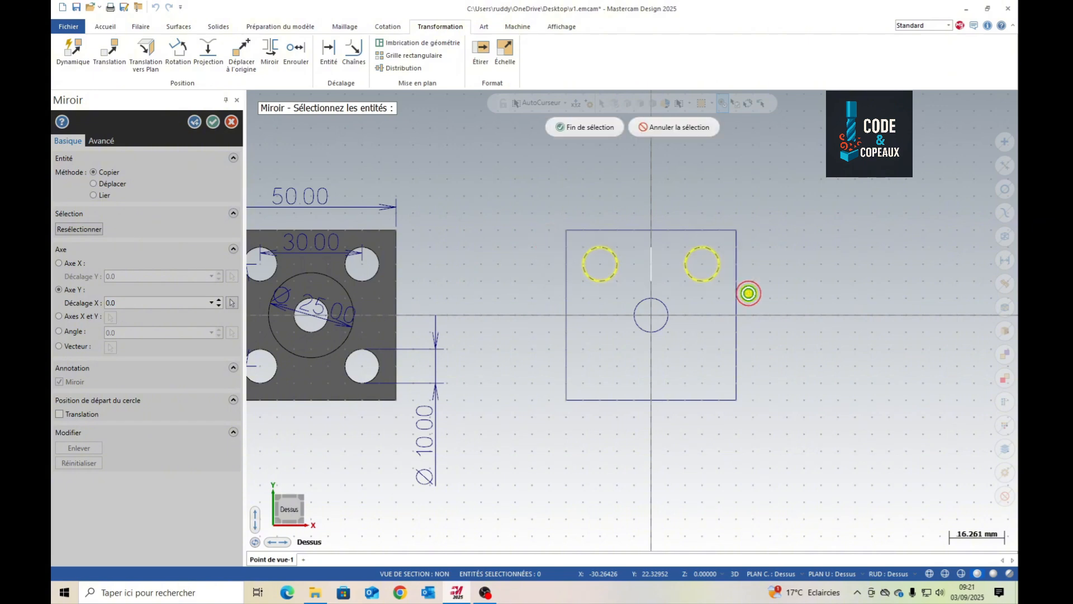
key("Return")
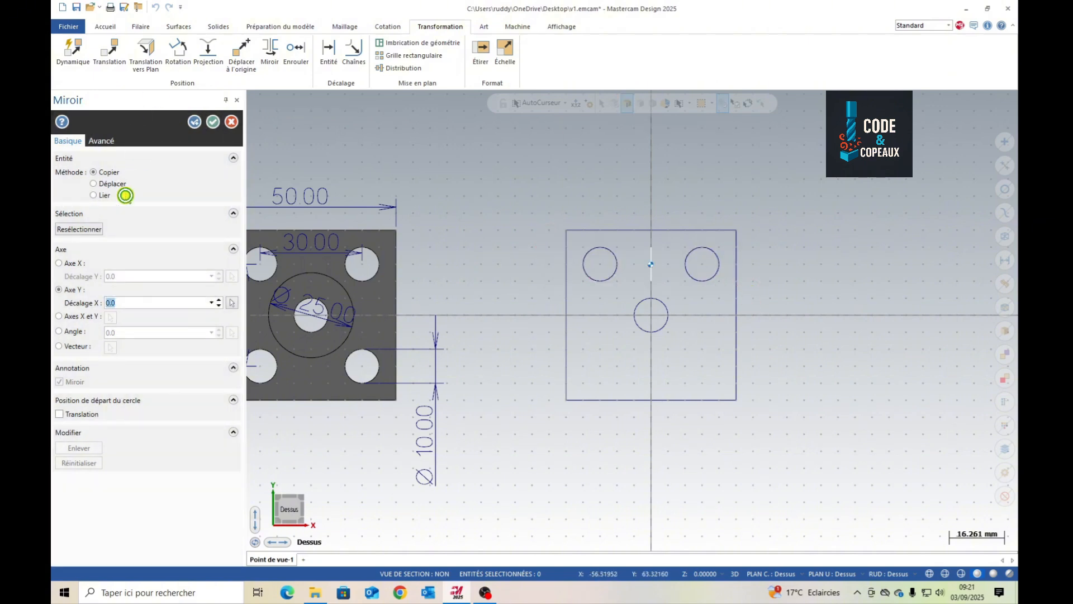
left_click(58, 263)
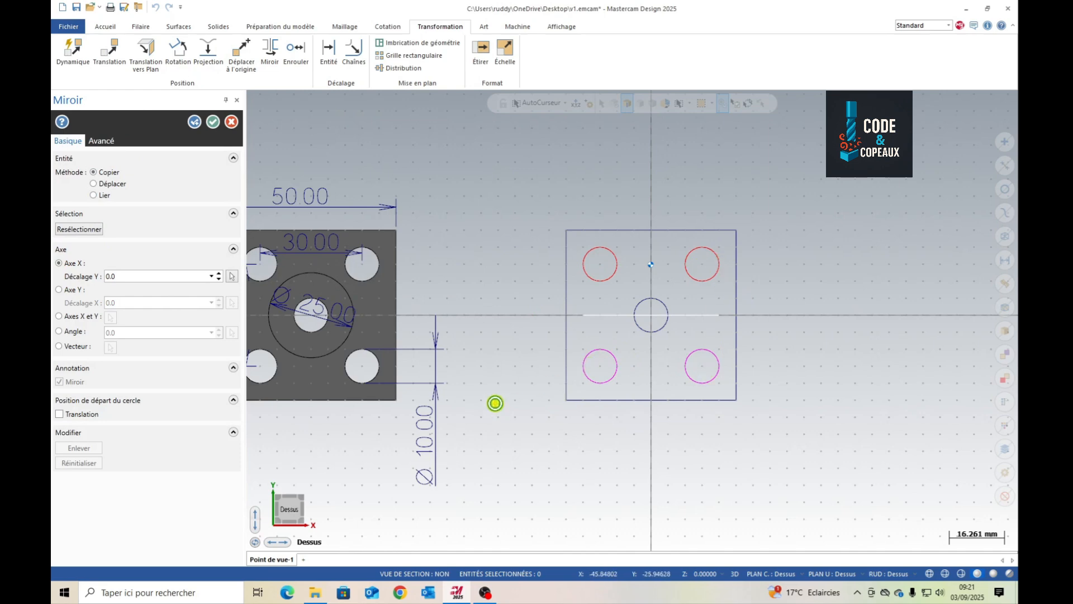
left_click(213, 121)
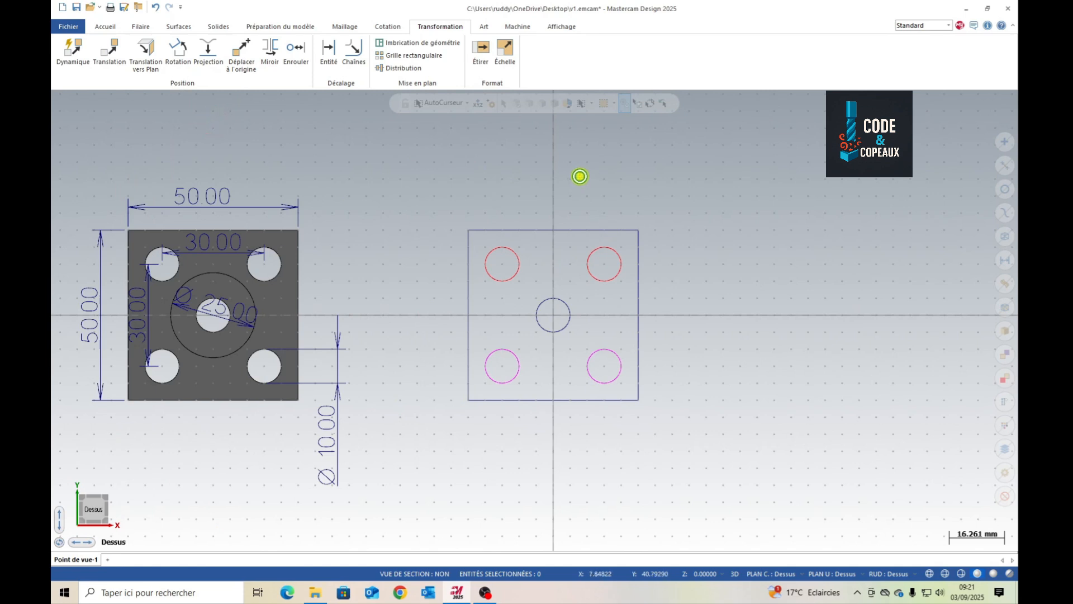
left_click(154, 6)
left_click(154, 7)
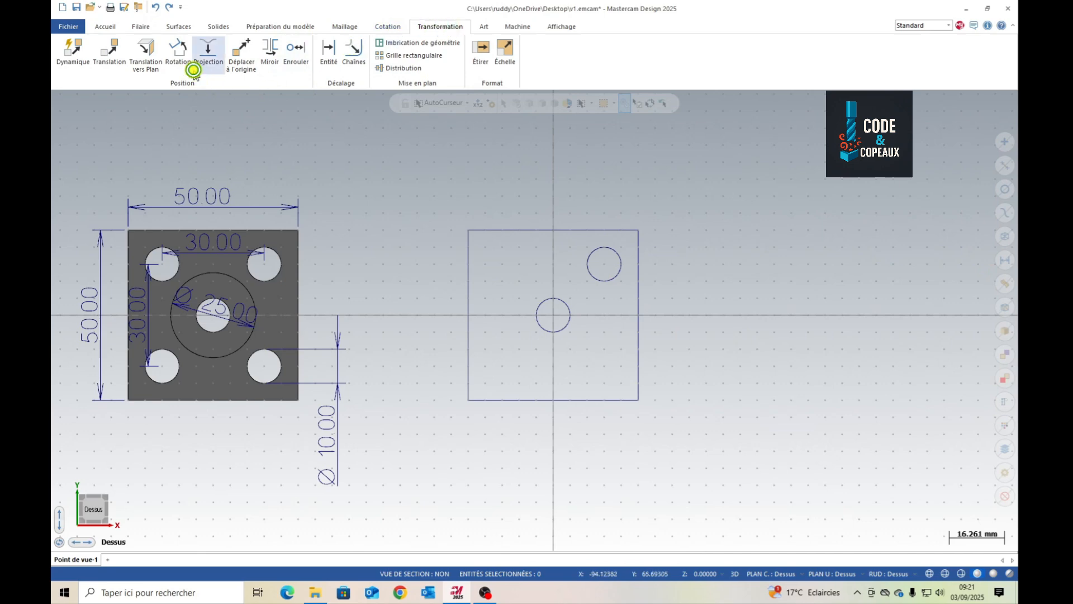
- Rotate-copy the corner circle about the origin with 3 instances at 90° between them
left_click(179, 50)
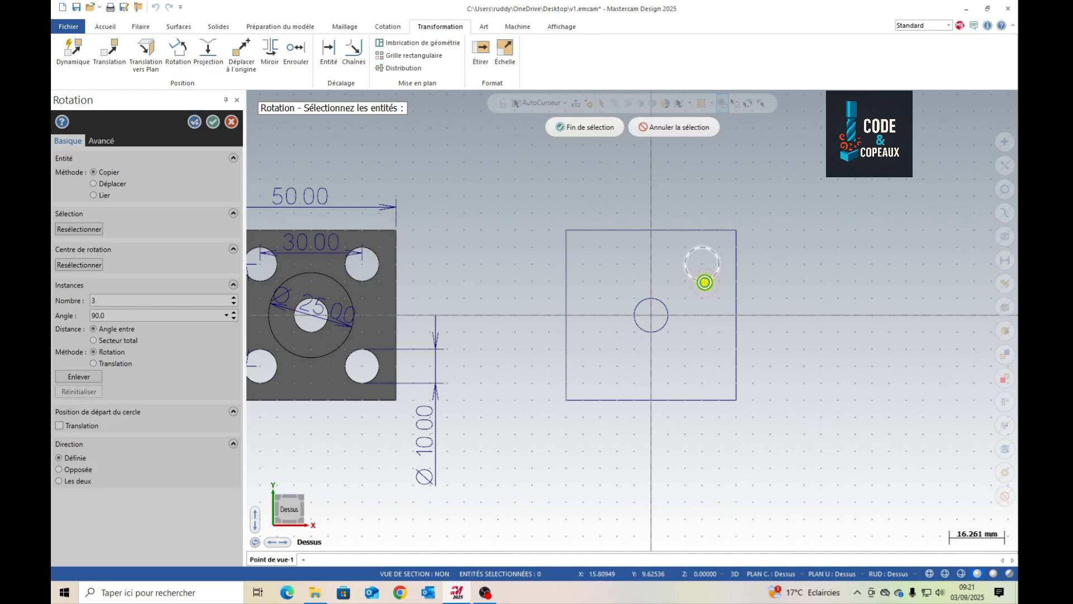
key("Return")
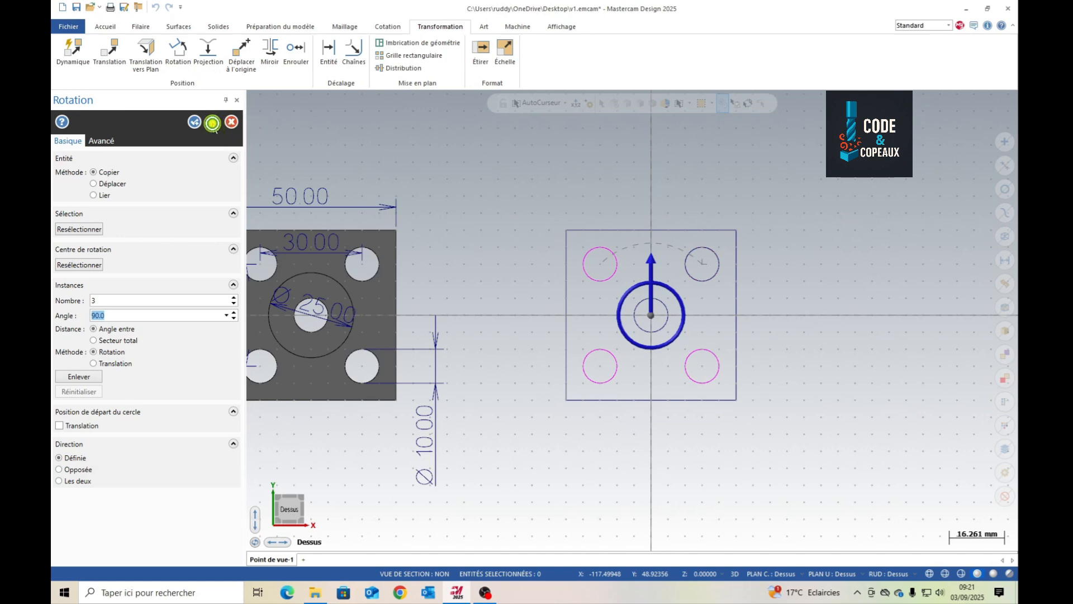
left_click(213, 123)
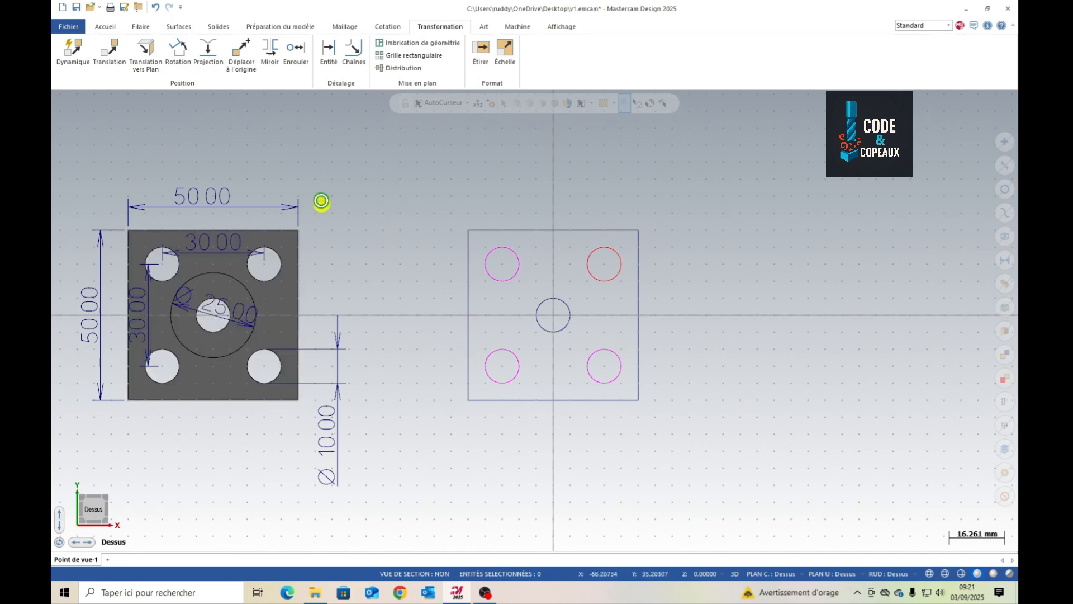
- Draw a 25 mm diameter circle centred on the origin, around the central 10 mm circle
left_click(138, 26)
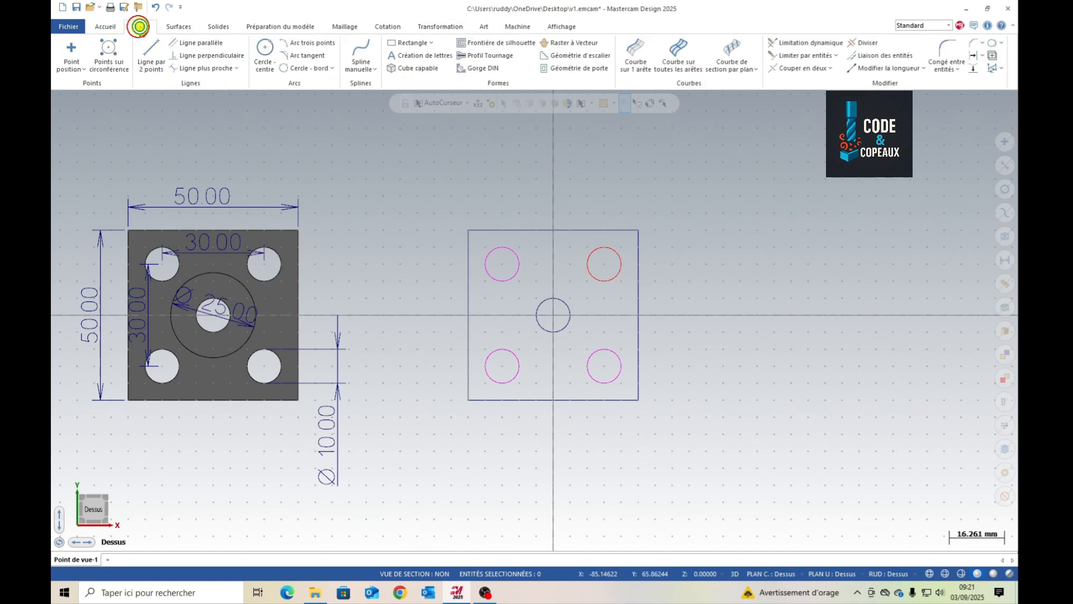
left_click(263, 52)
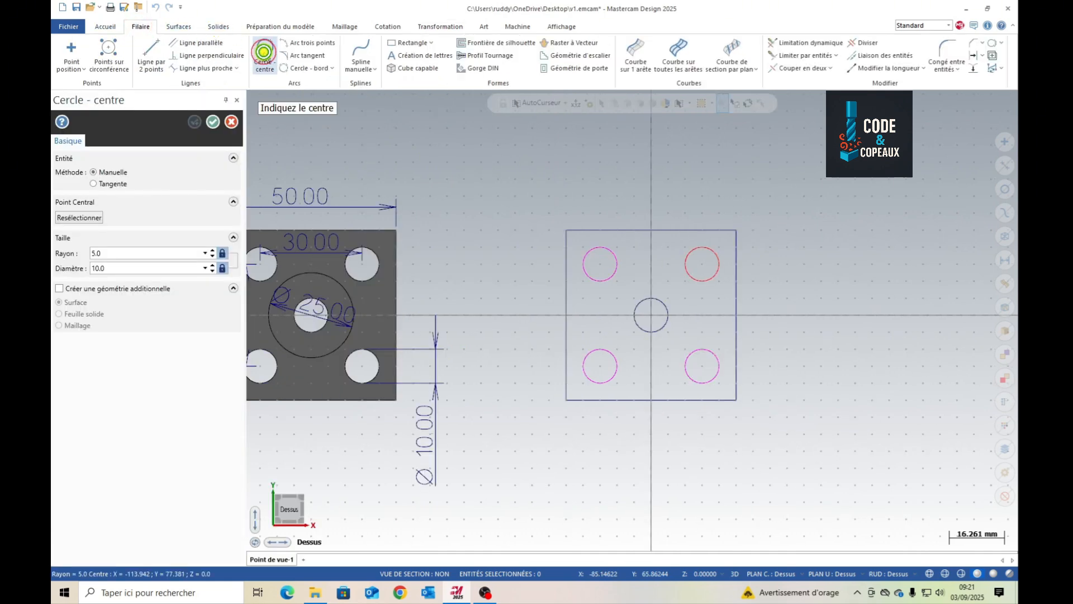
left_click(650, 316)
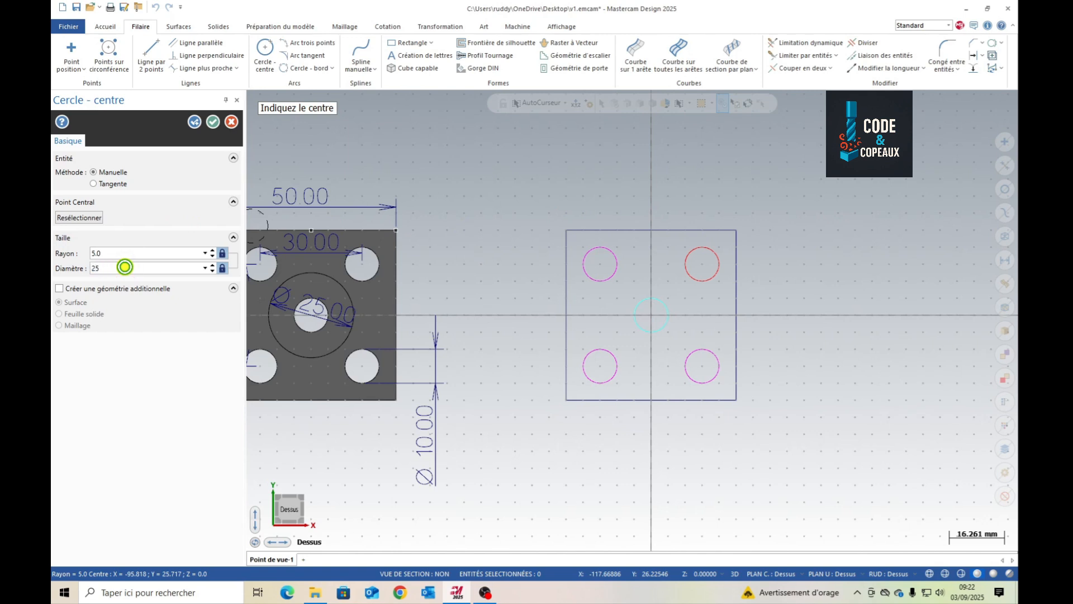
key("Return")
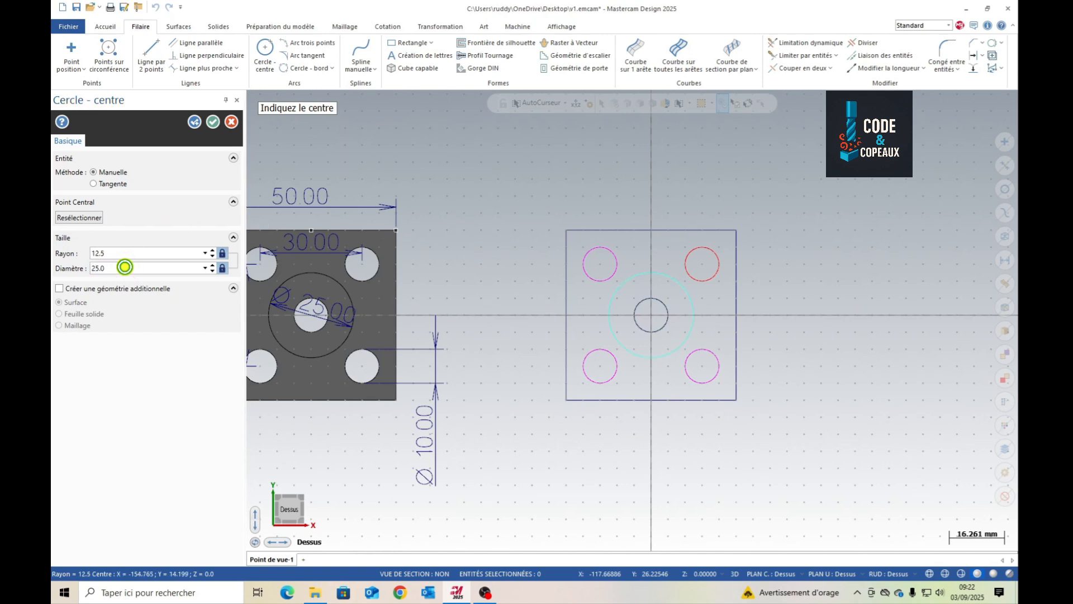
left_click(213, 121)
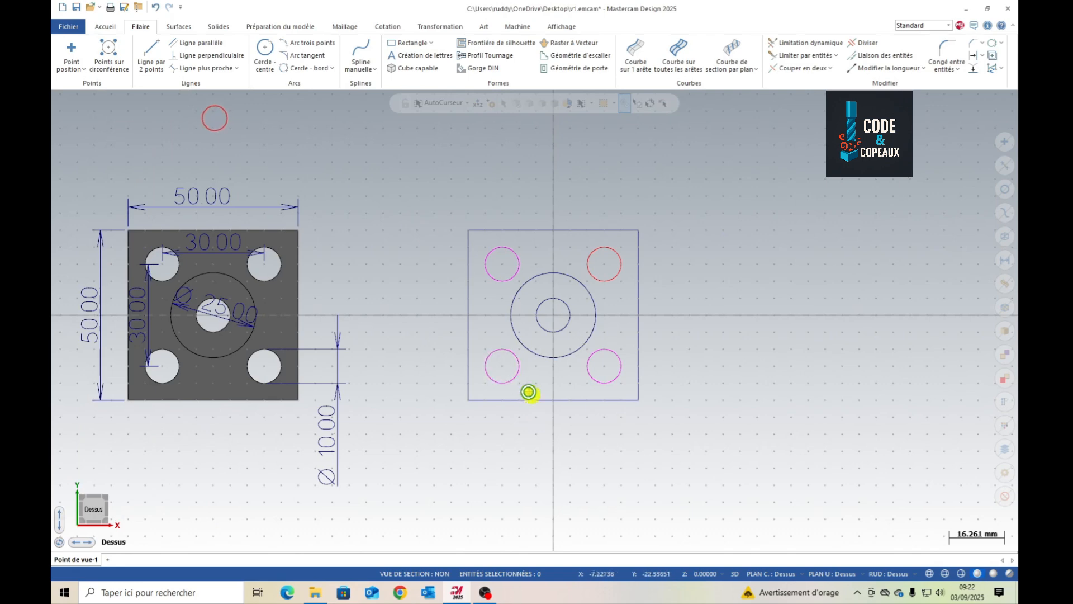
- Extrude the 50 x 50 mm square outline downward by 20 mm as a new solid body
middle_click_drag(534, 466, 541, 428)
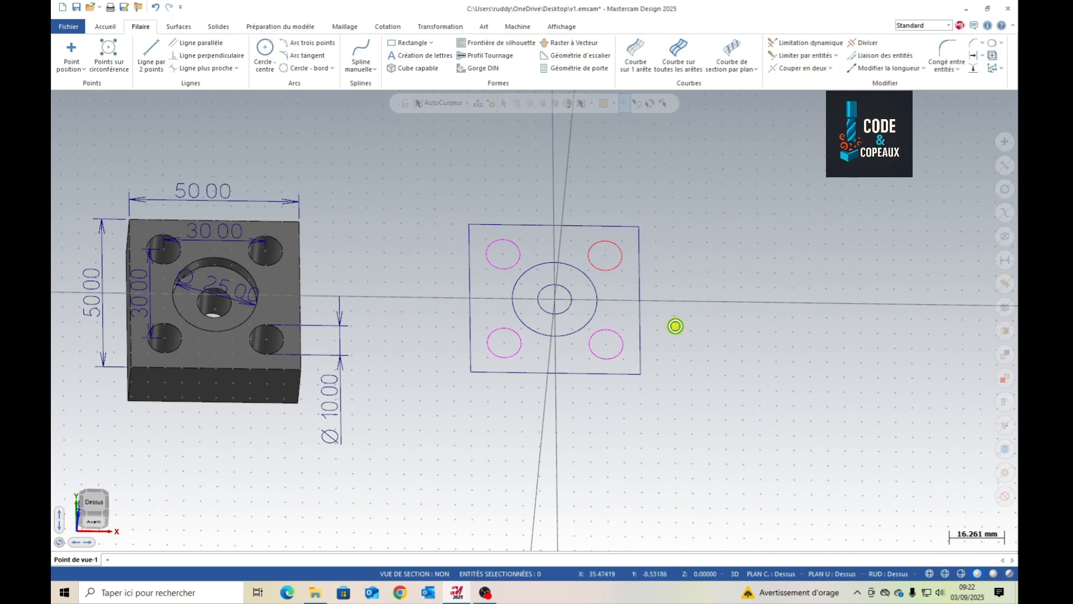
scroll(675, 326, "up", 1)
scroll(675, 326, "down", 2)
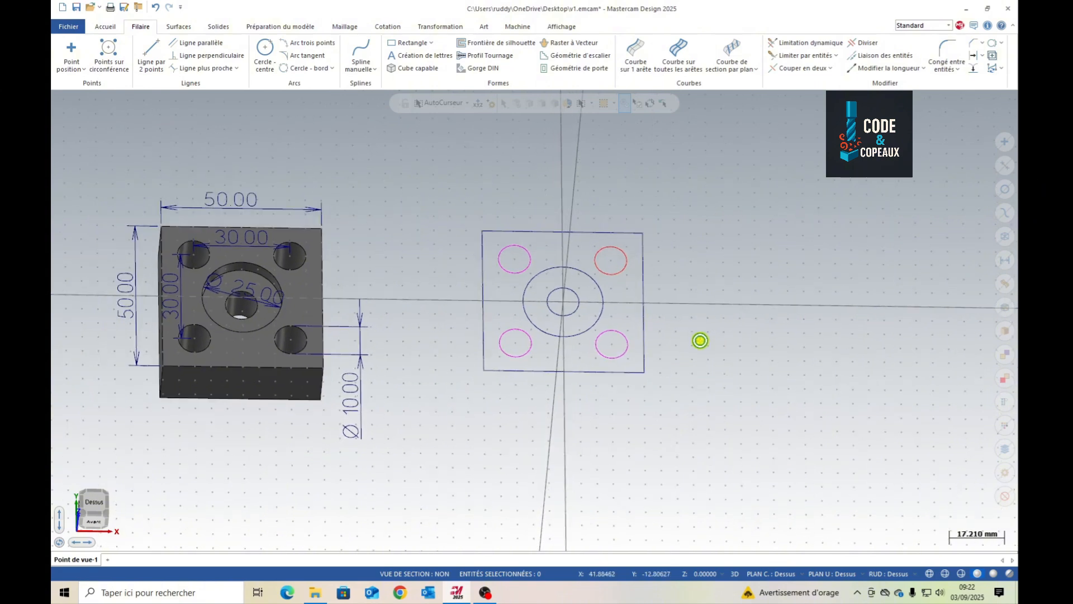
scroll(473, 287, "up", 1)
scroll(472, 287, "up", 1)
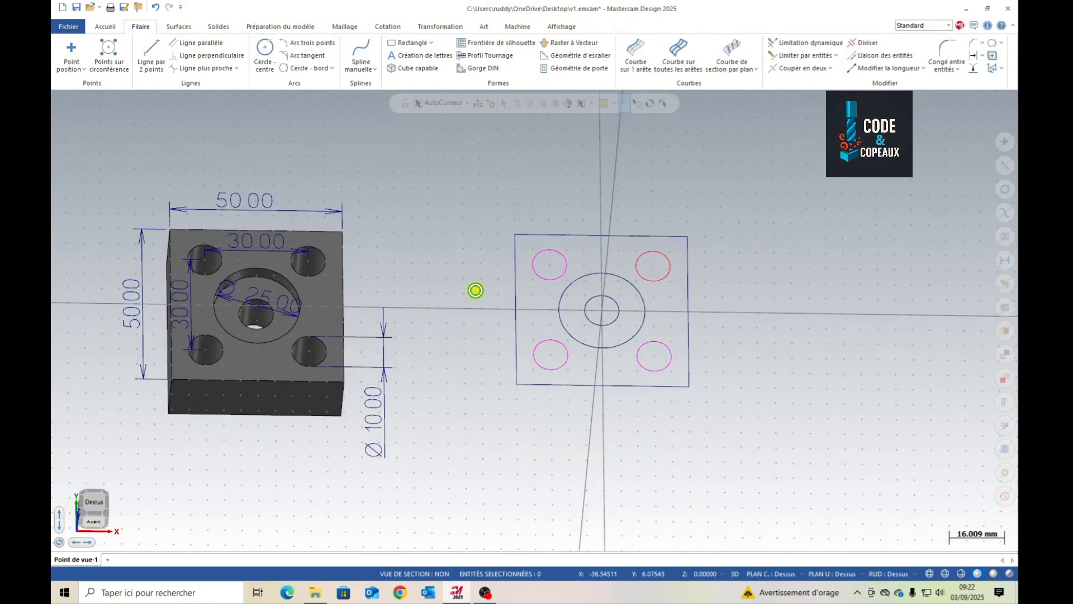
left_click(218, 27)
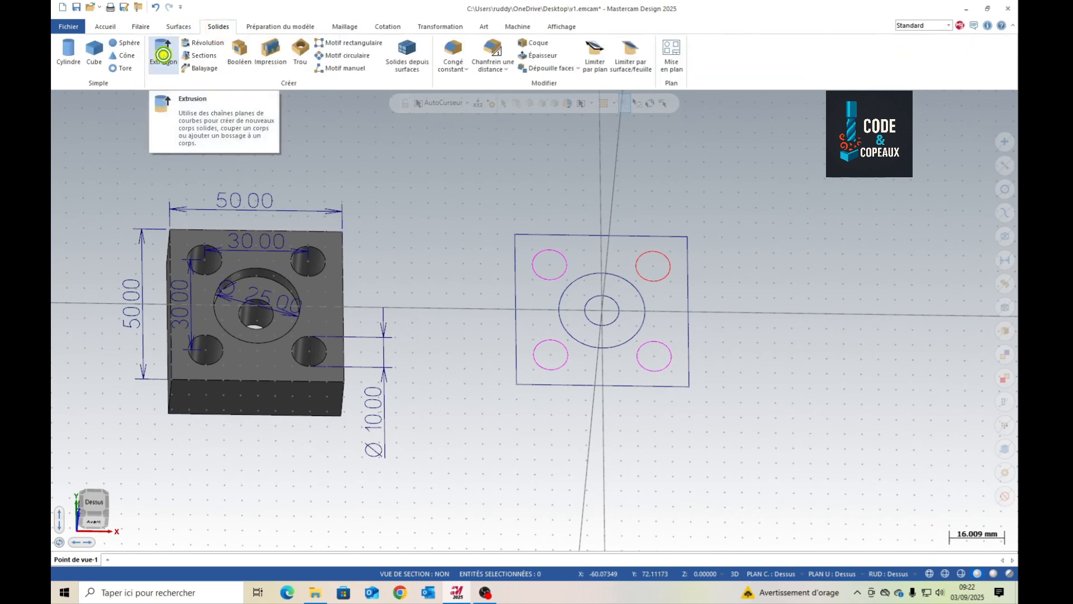
left_click(163, 54)
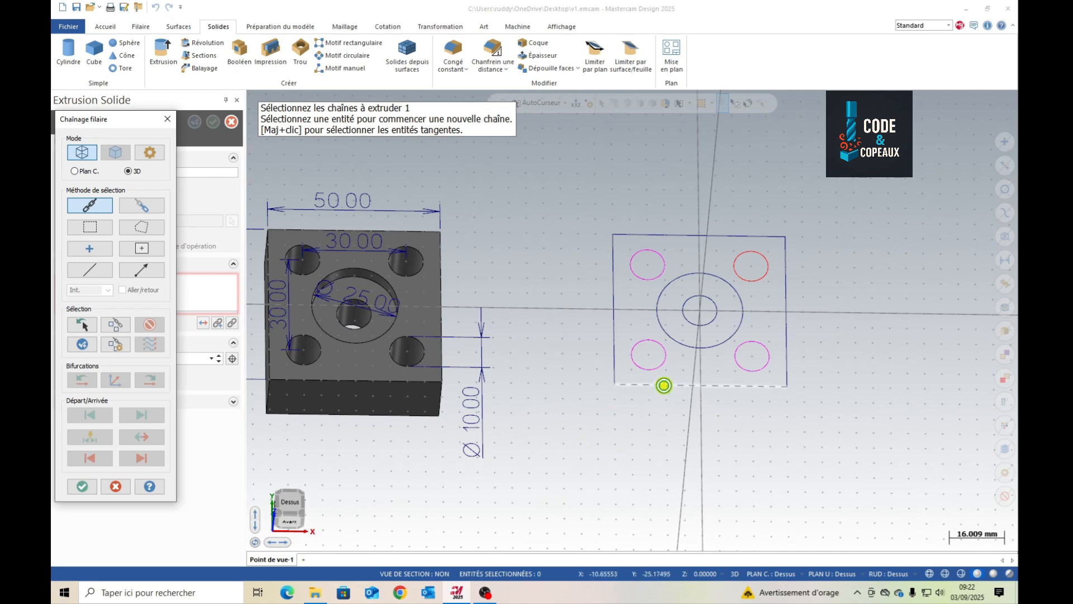
left_click(664, 385)
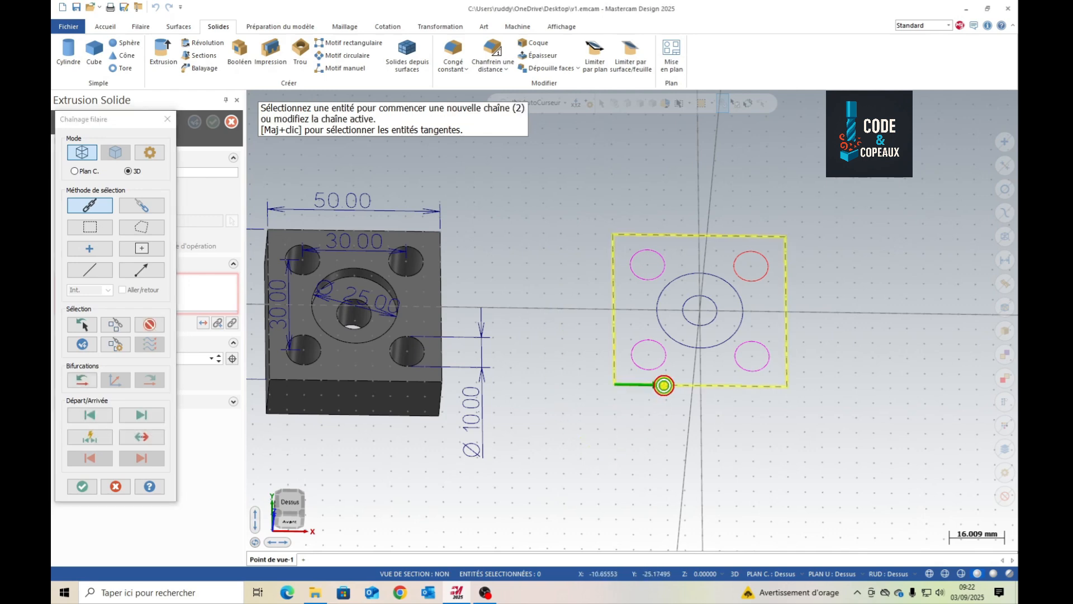
left_click(78, 487)
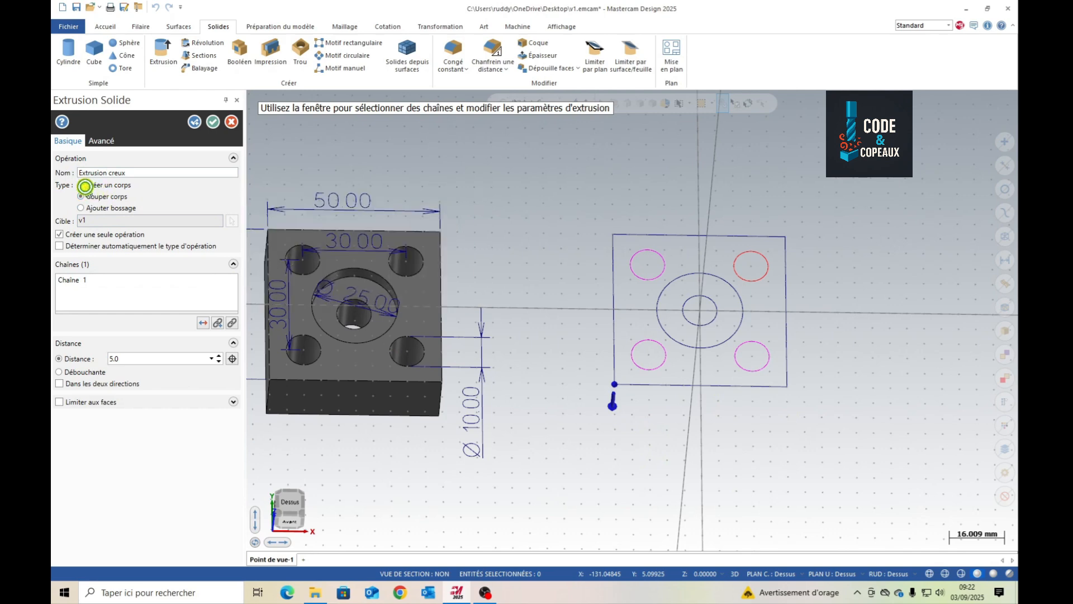
left_click(82, 185)
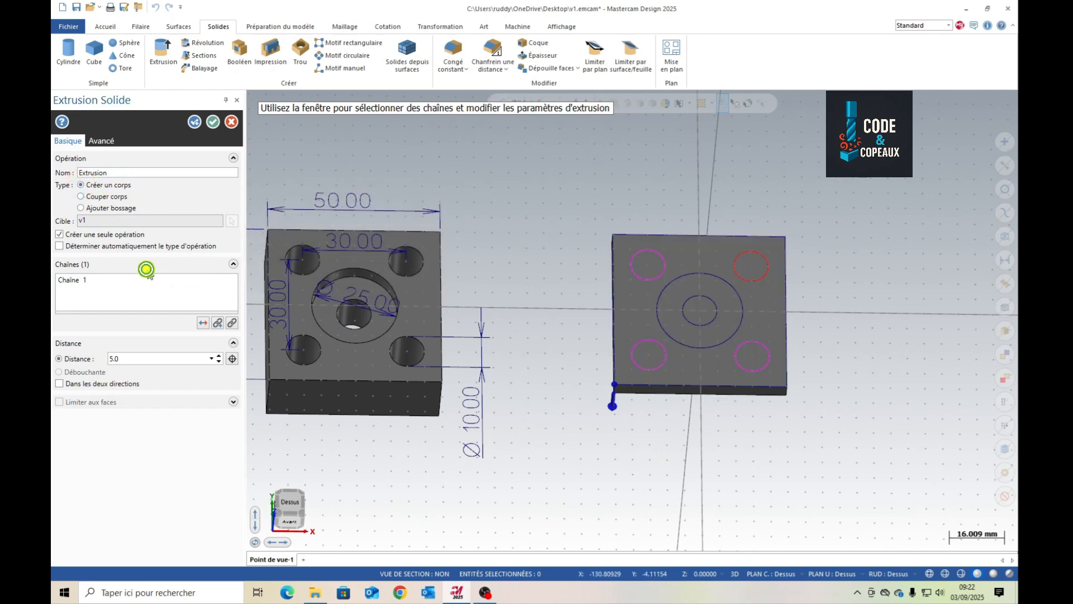
left_click(137, 358)
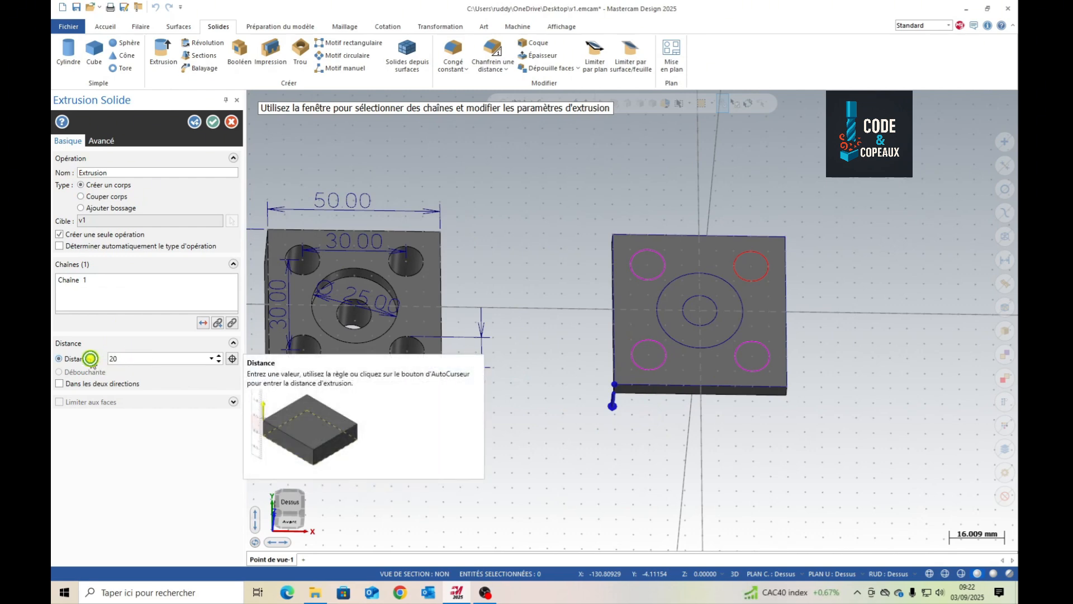
key("Return")
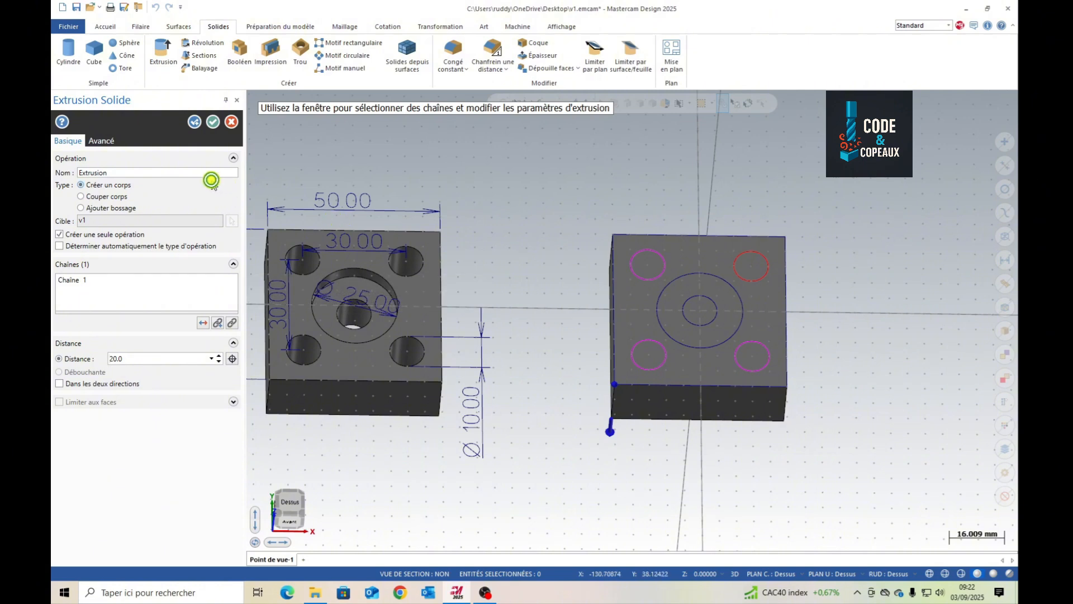
scroll(524, 359, "down", 1)
scroll(524, 360, "down", 2)
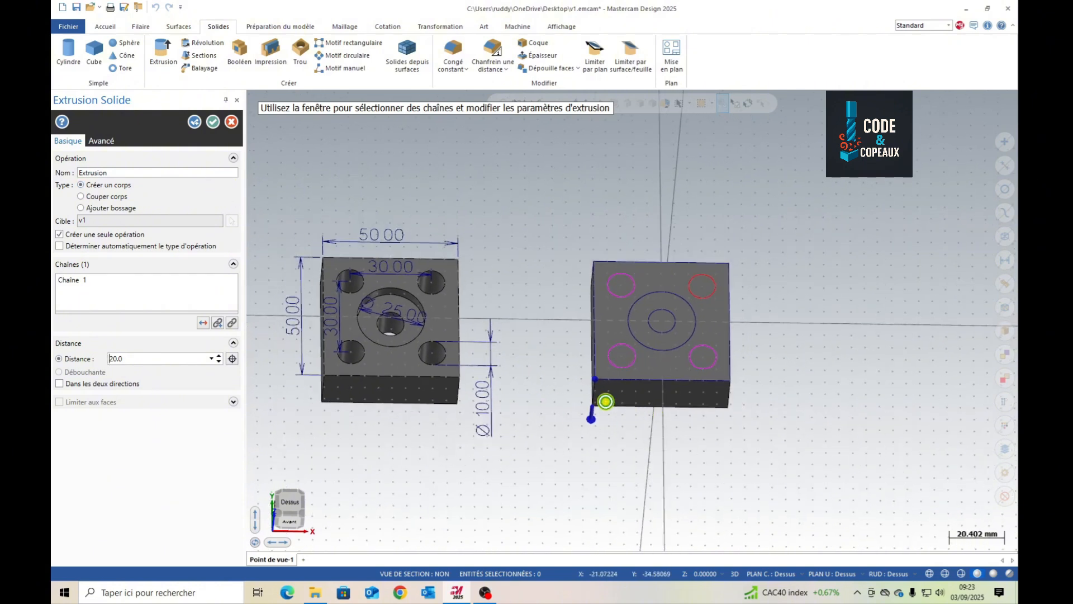
scroll(573, 476, "up", 2)
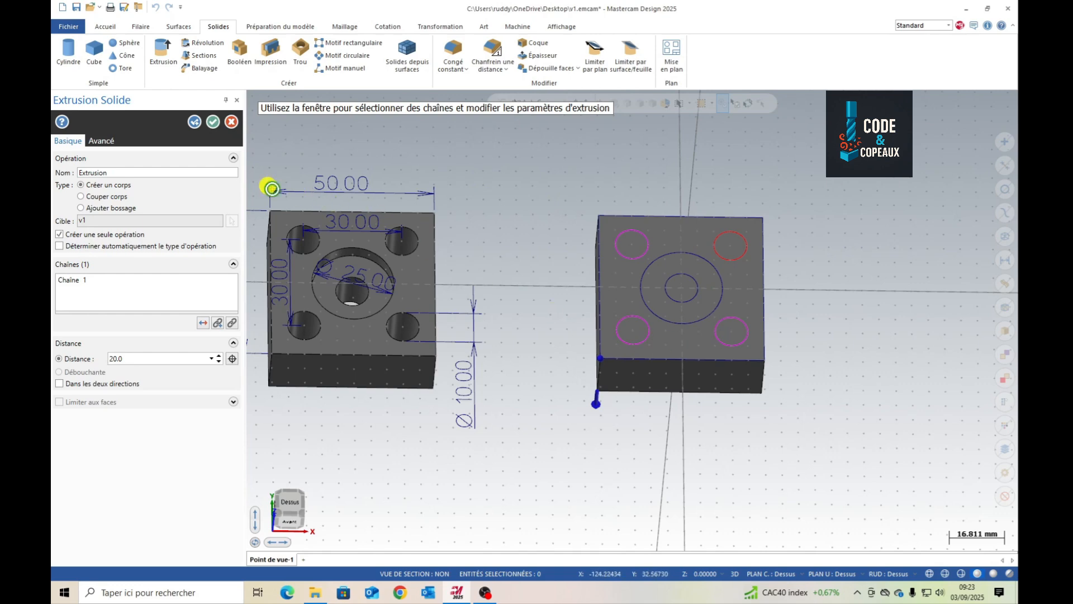
left_click(192, 120)
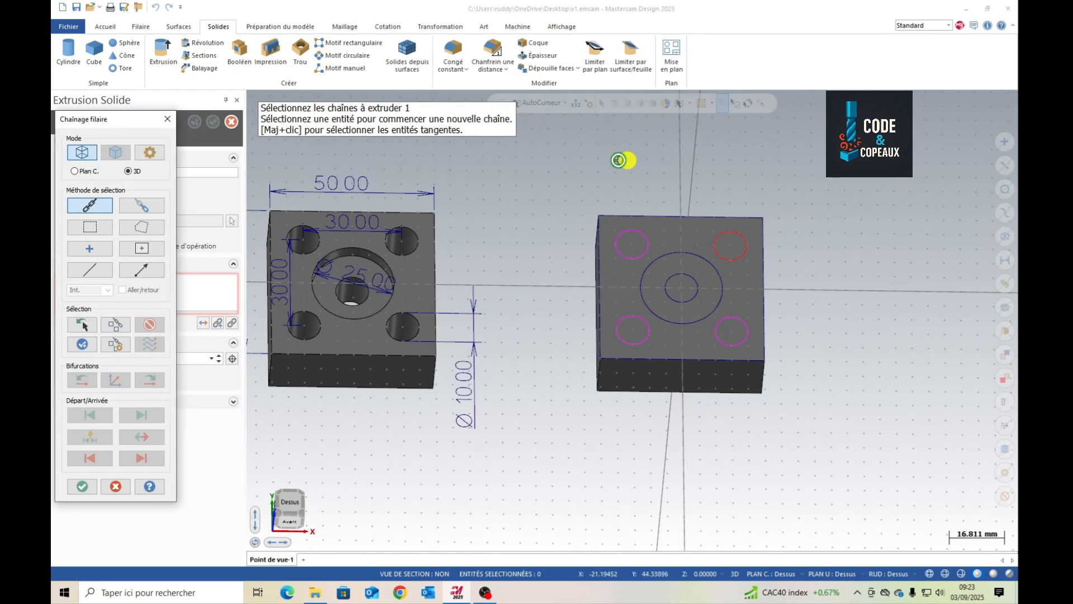
- Cut the four corner circles and the central 10 mm circle through the entire new block with one extruded cut
left_click(628, 229)
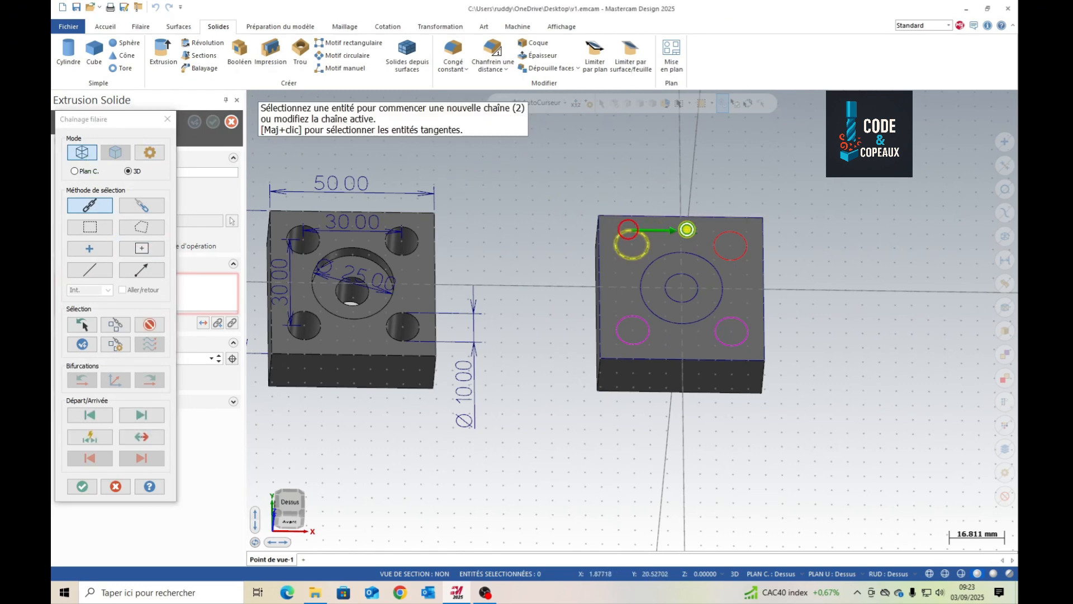
left_click(725, 231)
left_click(743, 318)
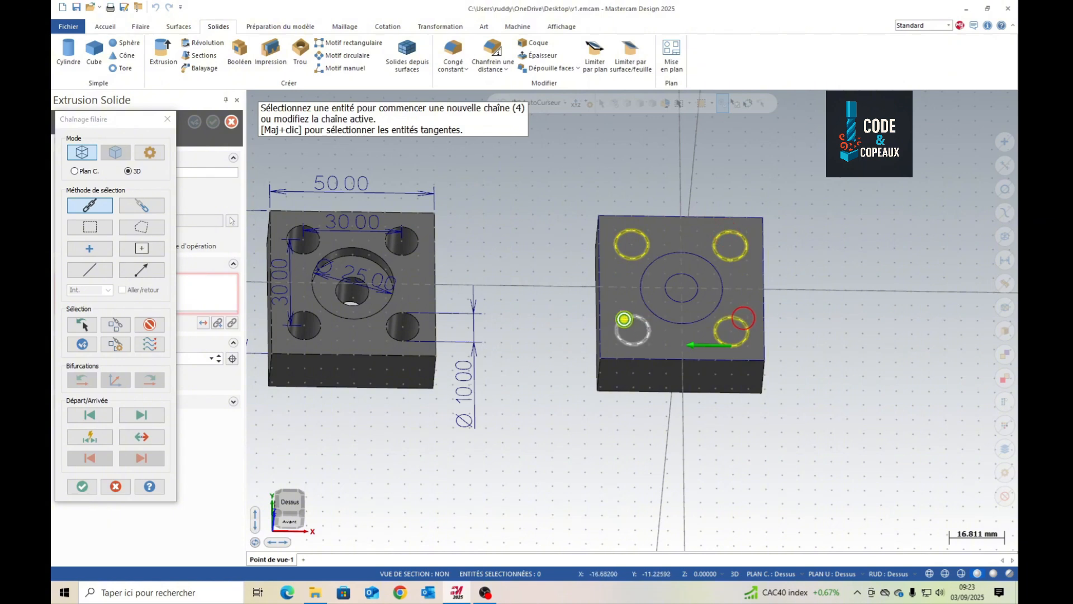
left_click(625, 319)
left_click(665, 282)
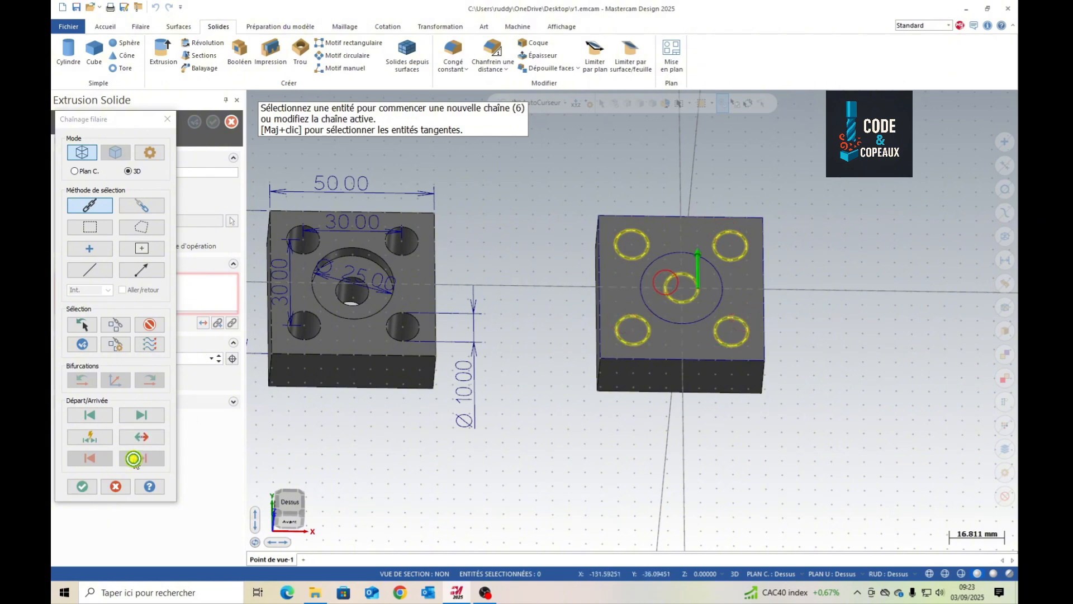
left_click(72, 487)
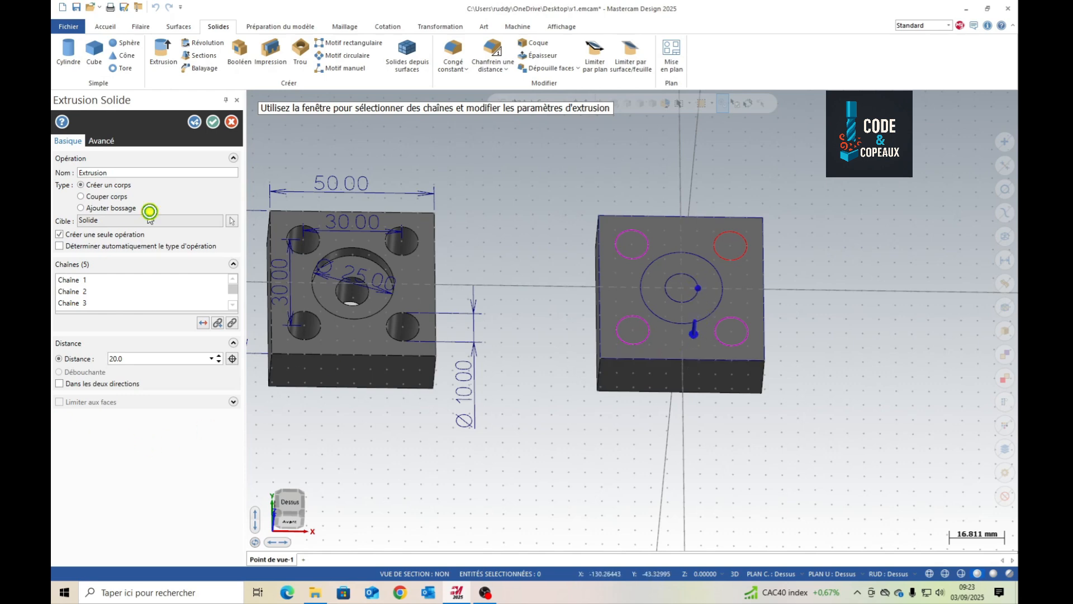
left_click(80, 195)
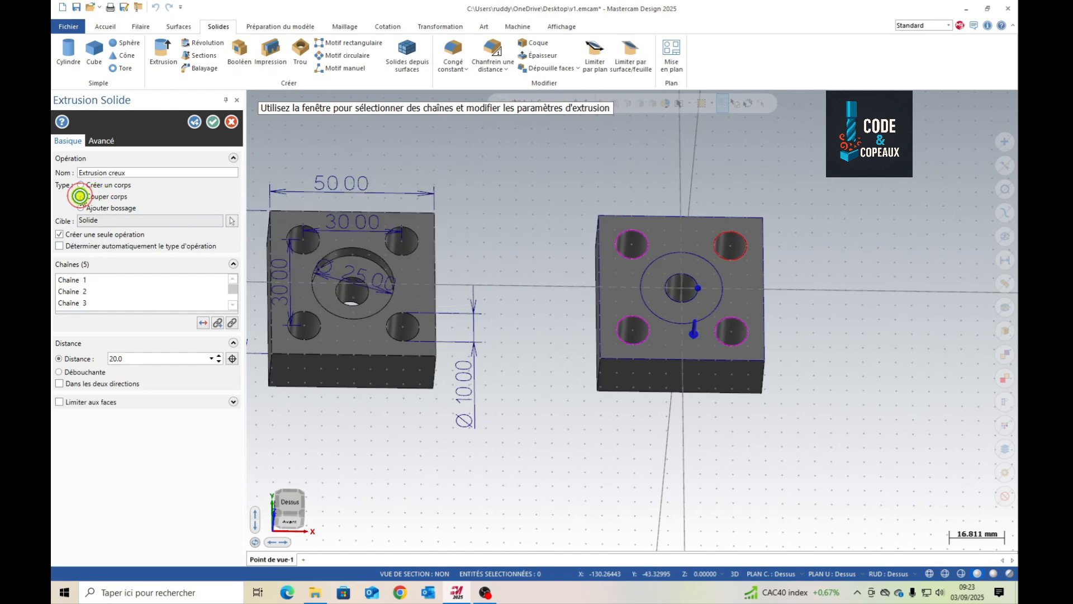
left_click(58, 372)
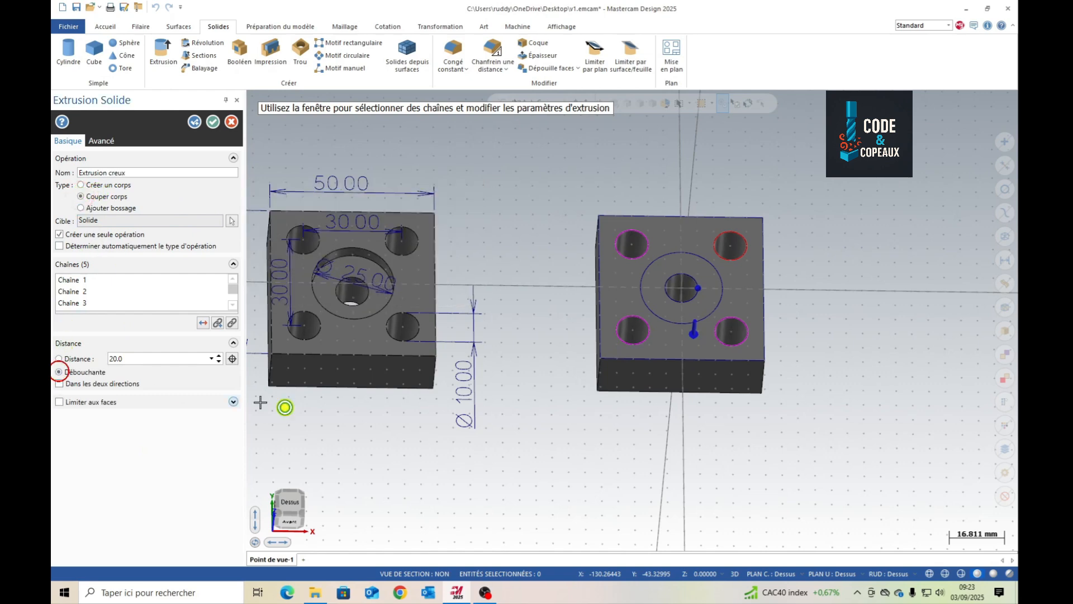
mouse_move(608, 446)
middle_mouse_down()
mouse_move(614, 266)
mouse_move(619, 443)
mouse_move(597, 454)
middle_mouse_up()
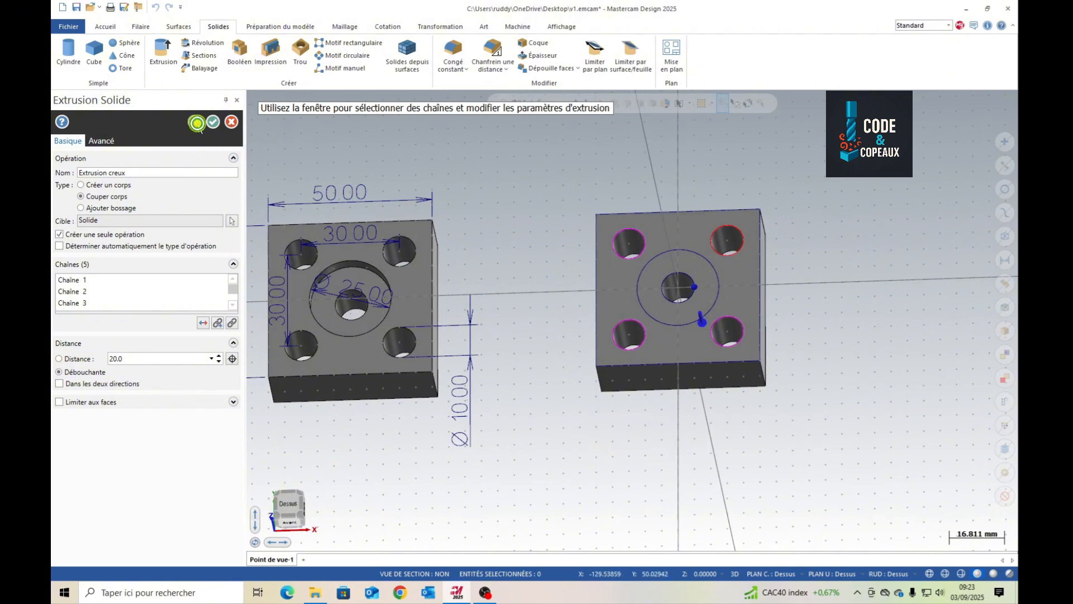
left_click(194, 122)
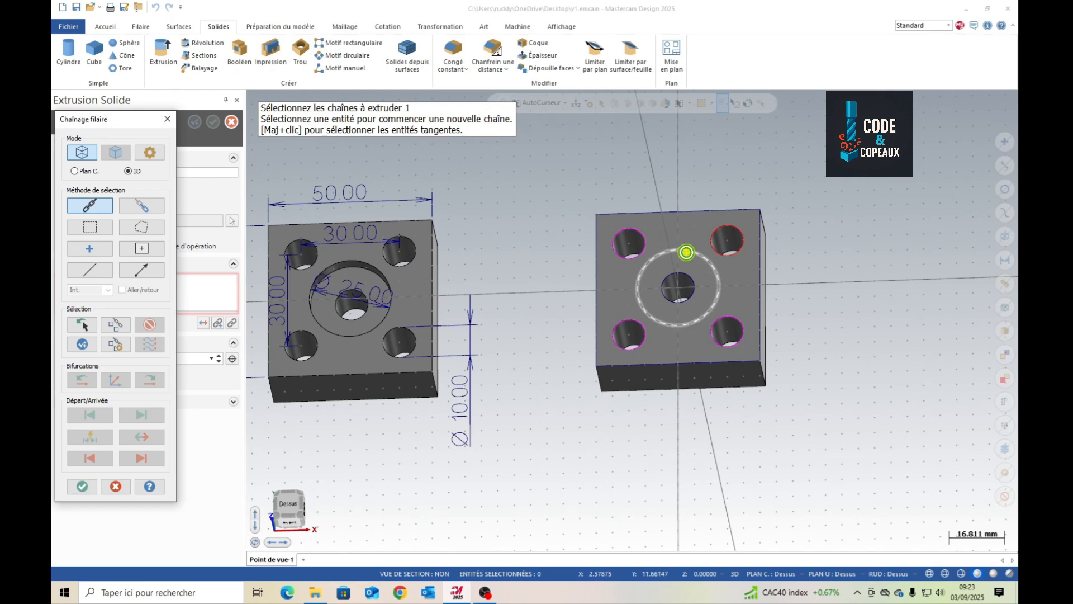
- Cut the central 25 mm circle into the new block as a counterbore 5 mm deep
left_click(685, 251)
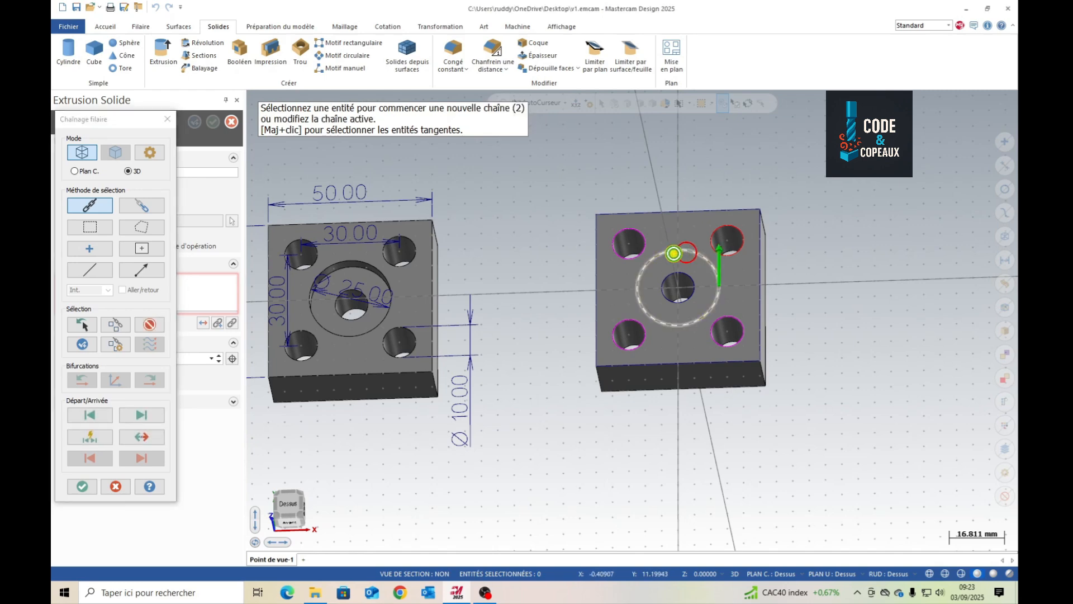
left_click(83, 486)
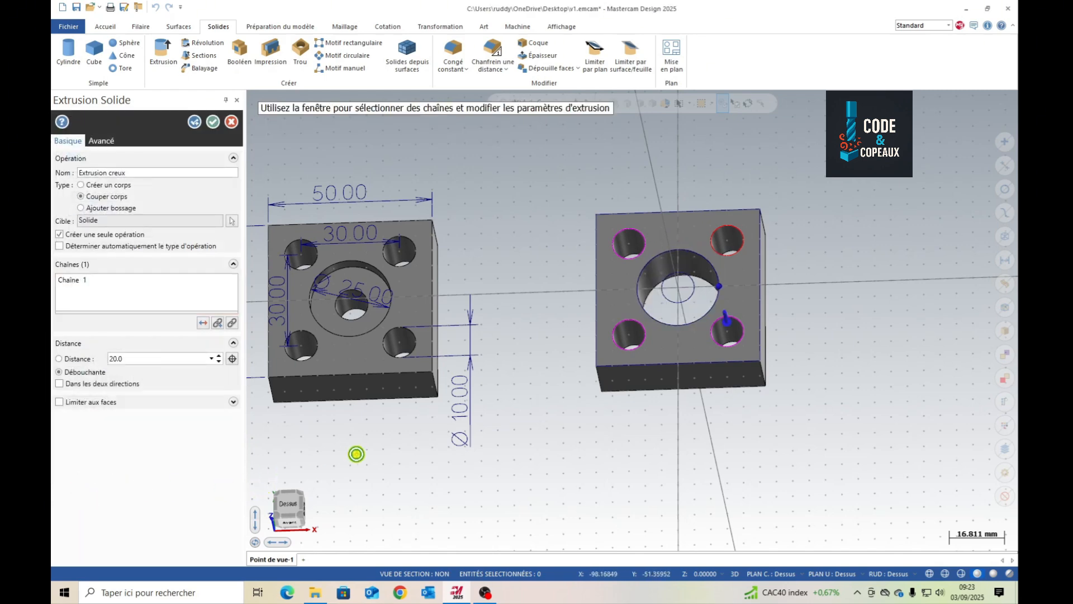
middle_click_drag(357, 454, 357, 431)
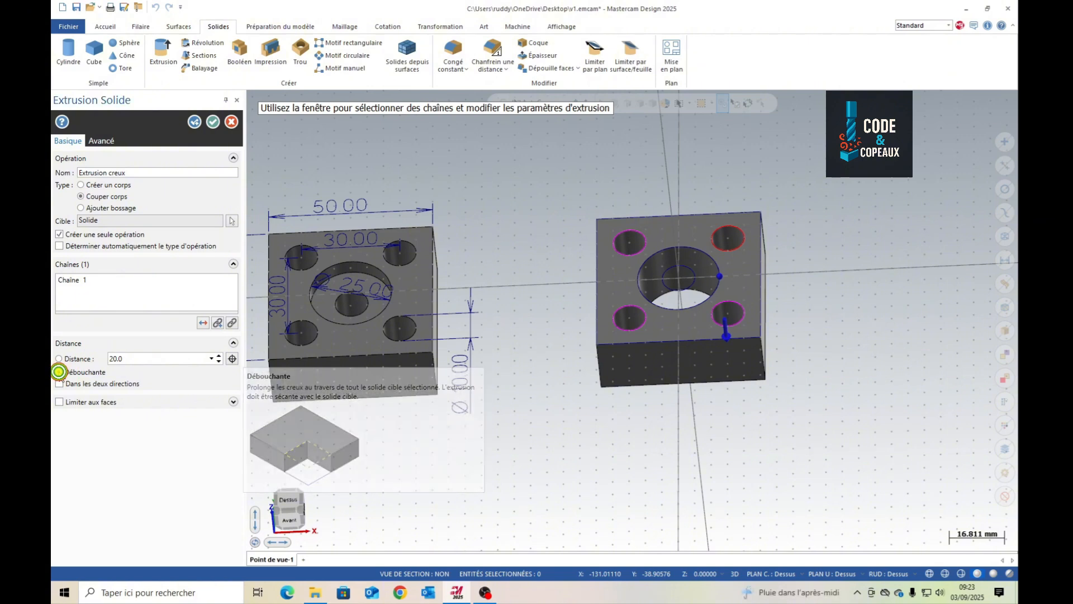
left_click(59, 371)
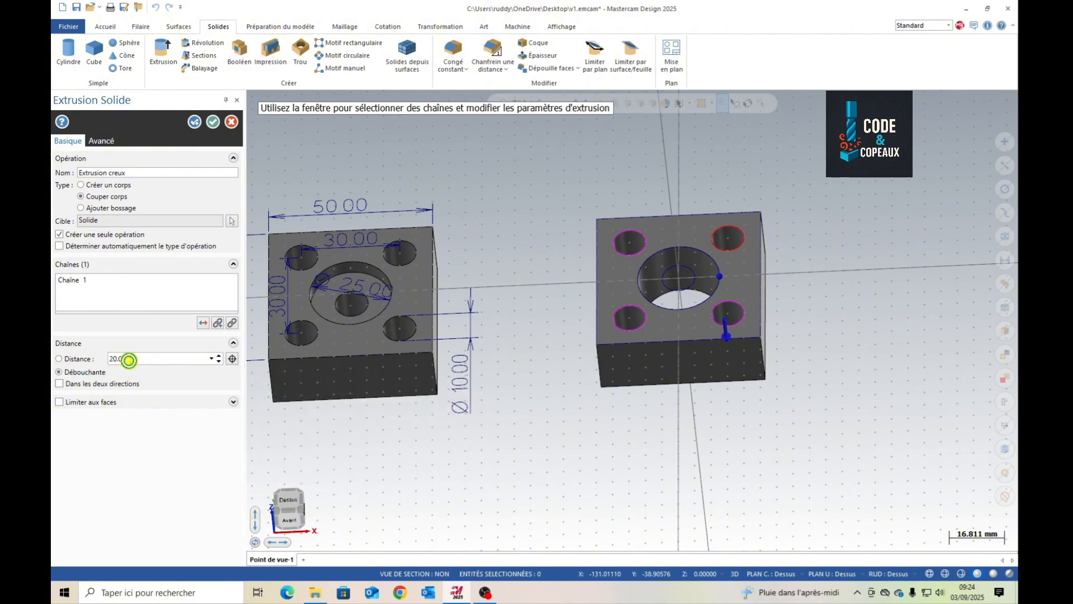
left_click_drag(129, 360, 88, 360)
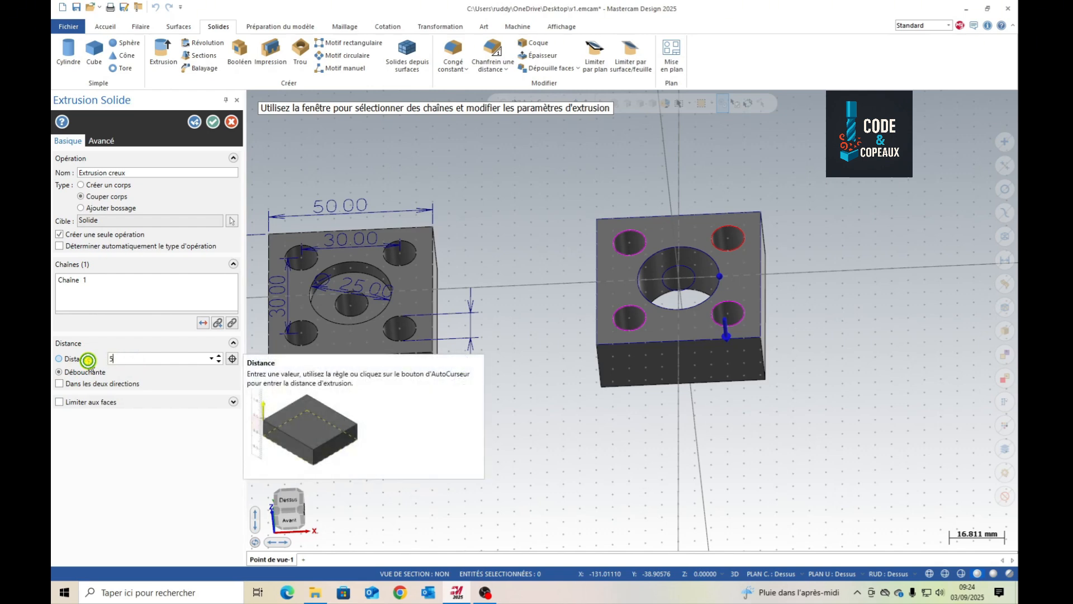
type("5")
key("Return")
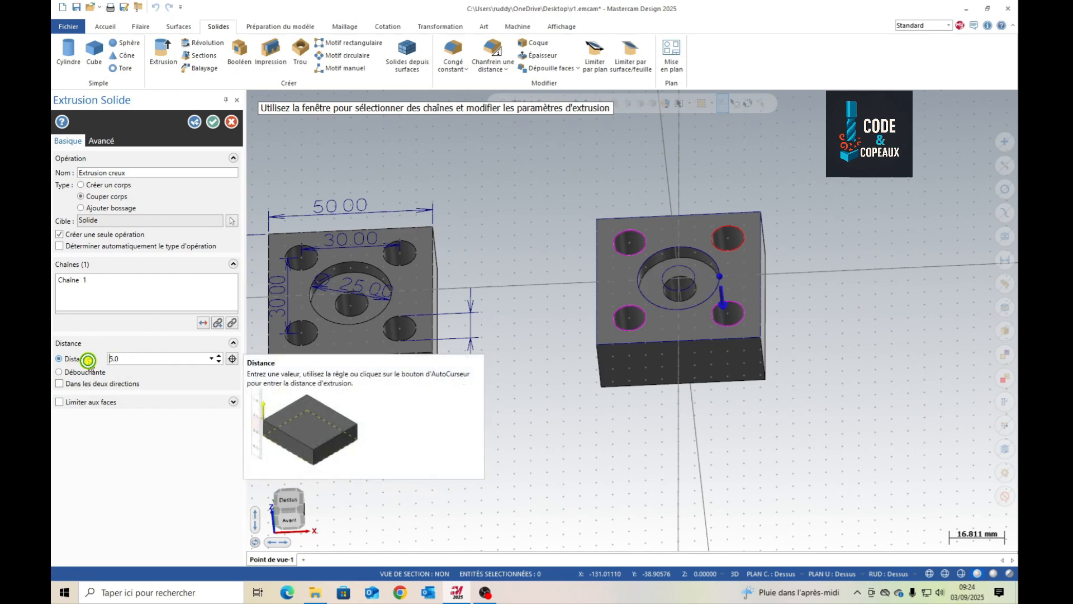
left_click(212, 120)
- Examine the new block's corner holes and stepped central bore from several angles, comparing it with the dimensioned reference part
scroll(402, 304, "down", 3)
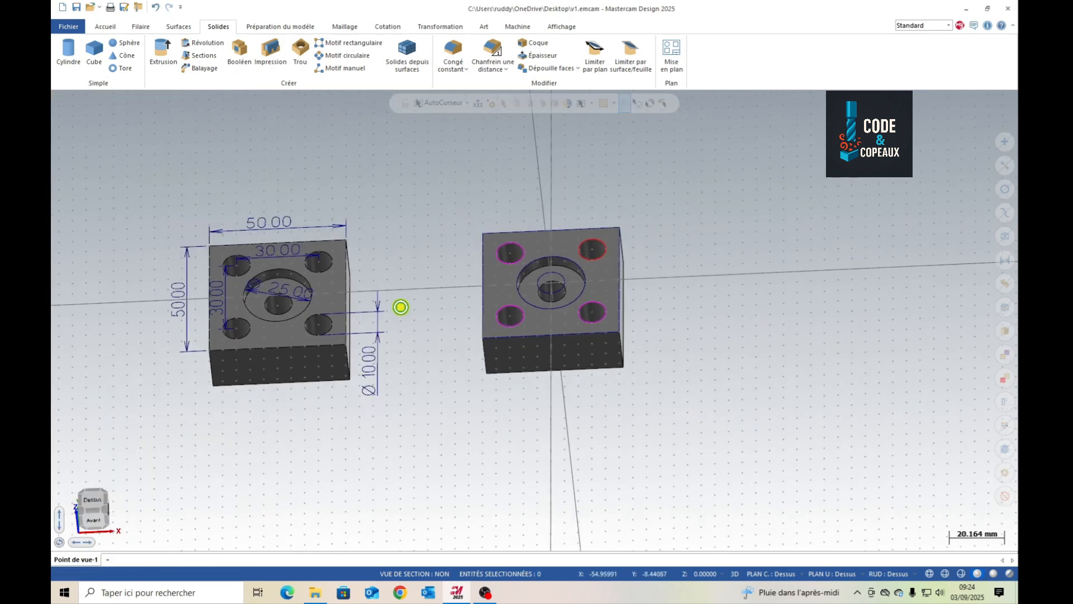
scroll(607, 296, "up", 2)
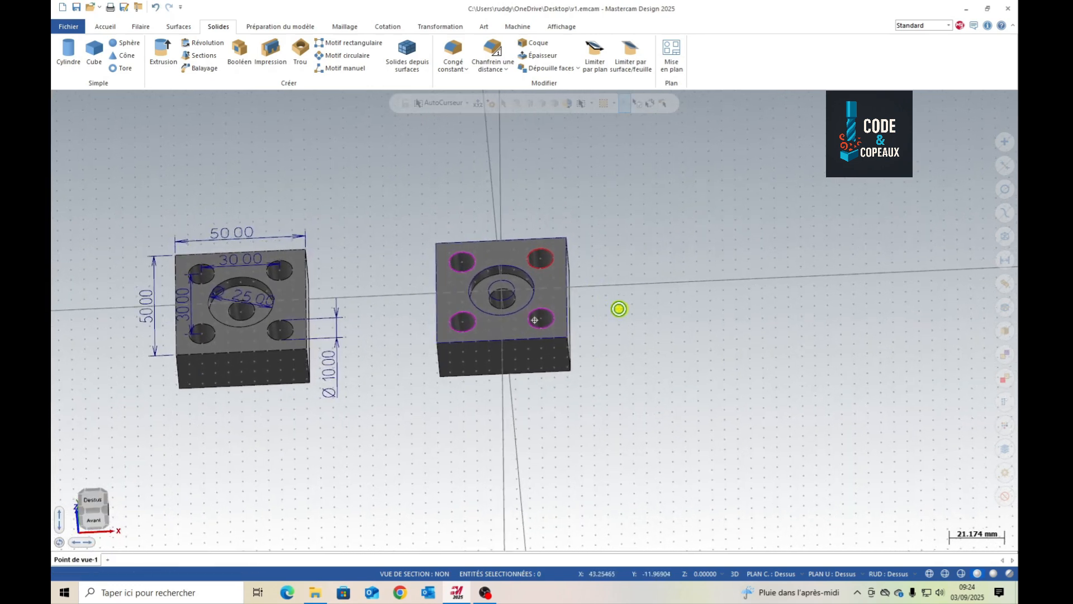
middle_click_drag(632, 321, 620, 302)
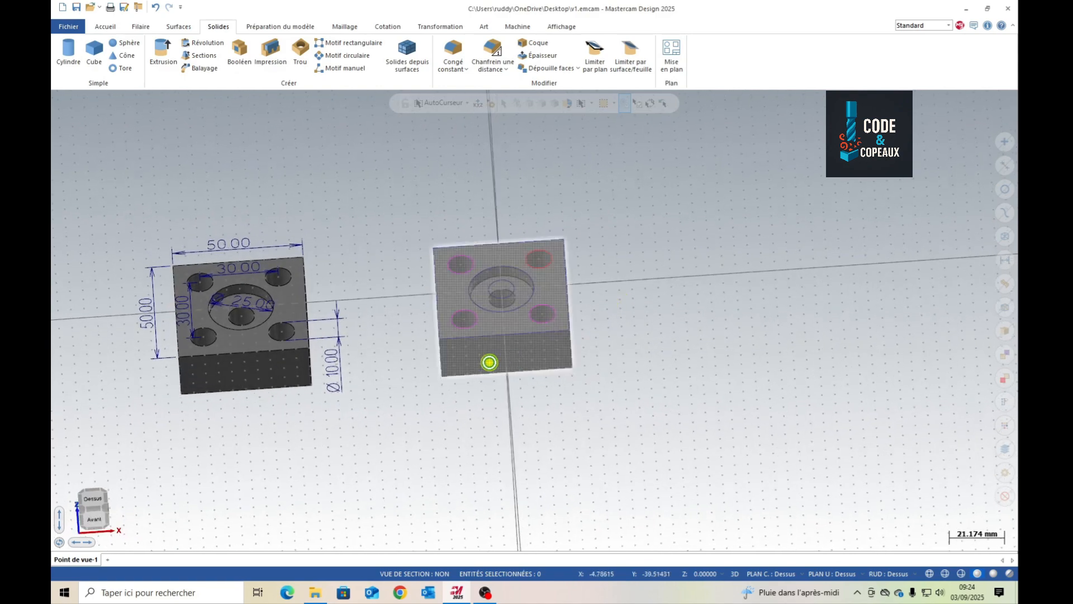
scroll(414, 376, "up", 2)
scroll(313, 386, "down", 2)
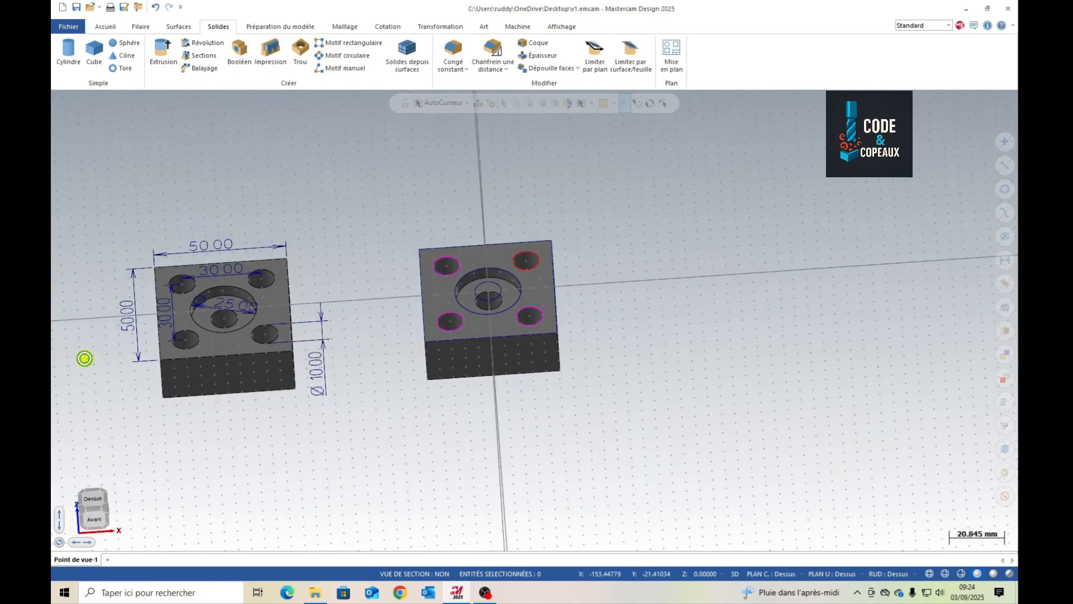
scroll(90, 358, "up", 3)
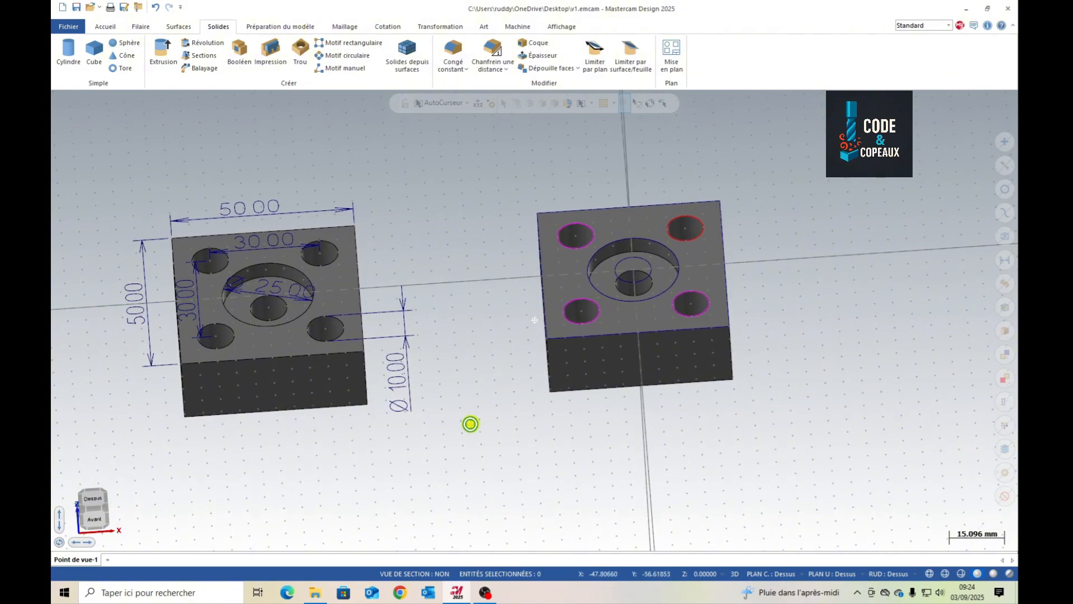
middle_click_drag(471, 423, 453, 455)
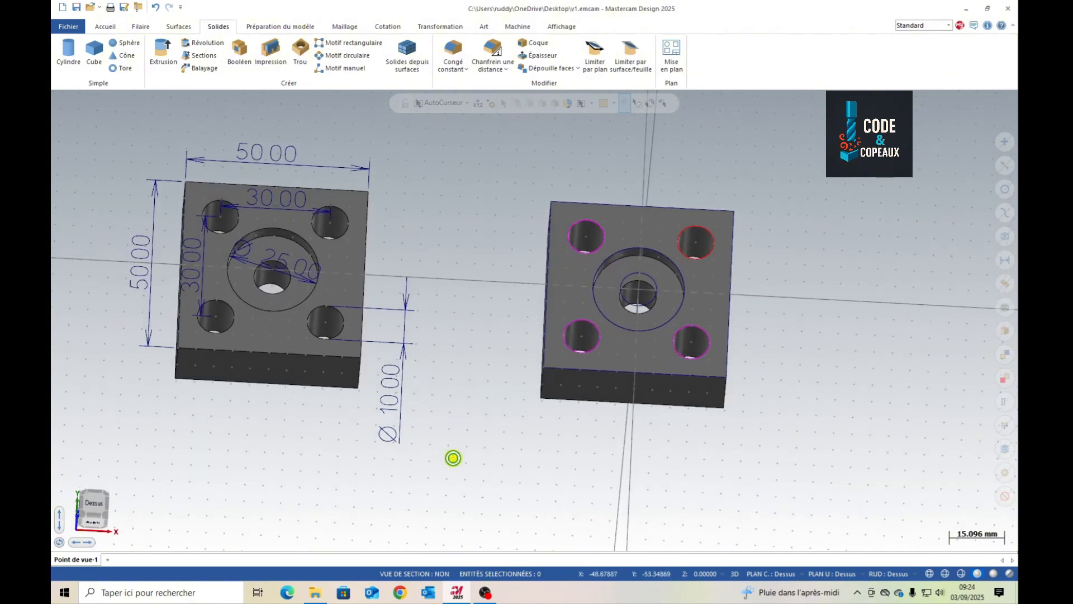
scroll(442, 448, "down", 2)
scroll(659, 327, "up", 2)
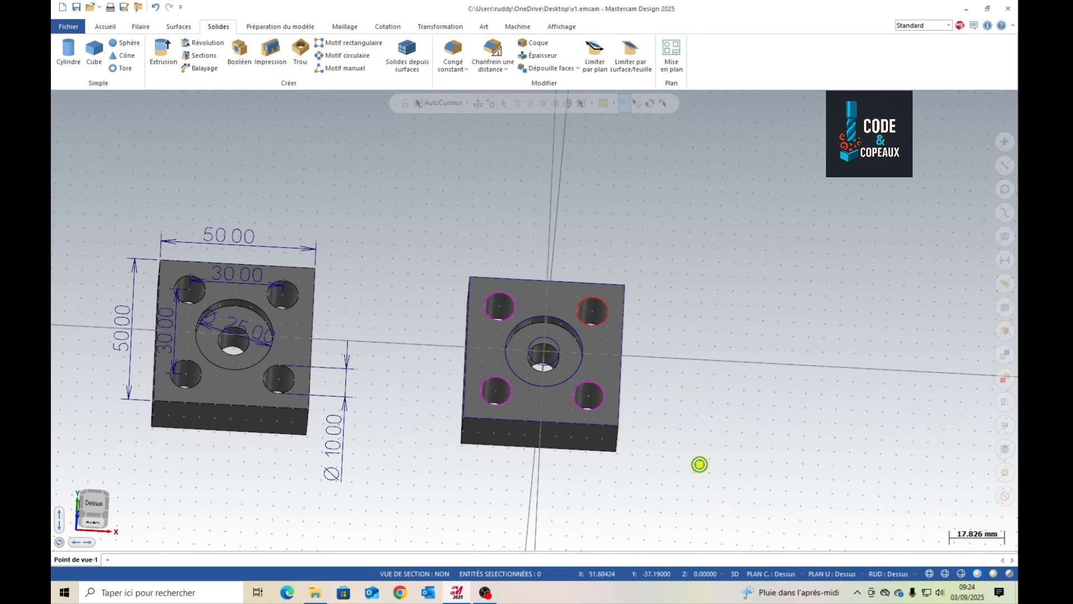
scroll(698, 464, "up", 2)
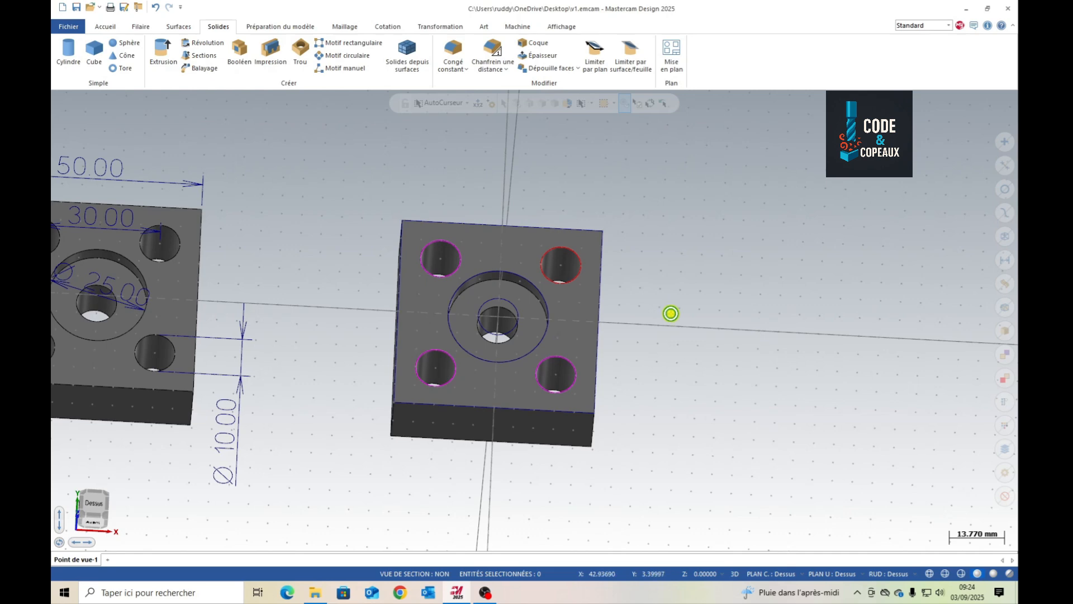
scroll(672, 316, "up", 1)
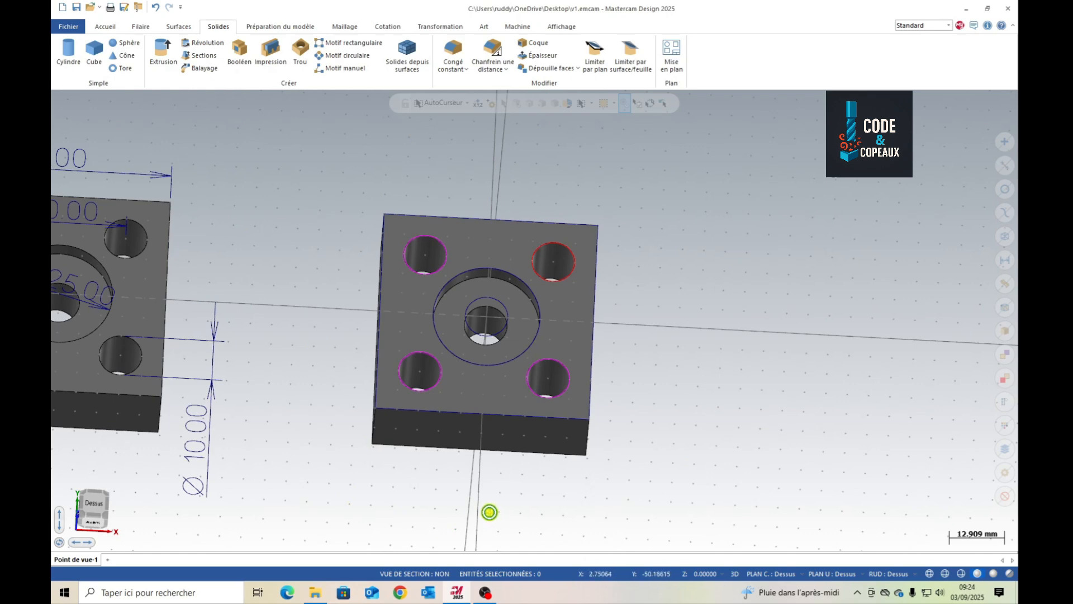
scroll(490, 512, "up", 1)
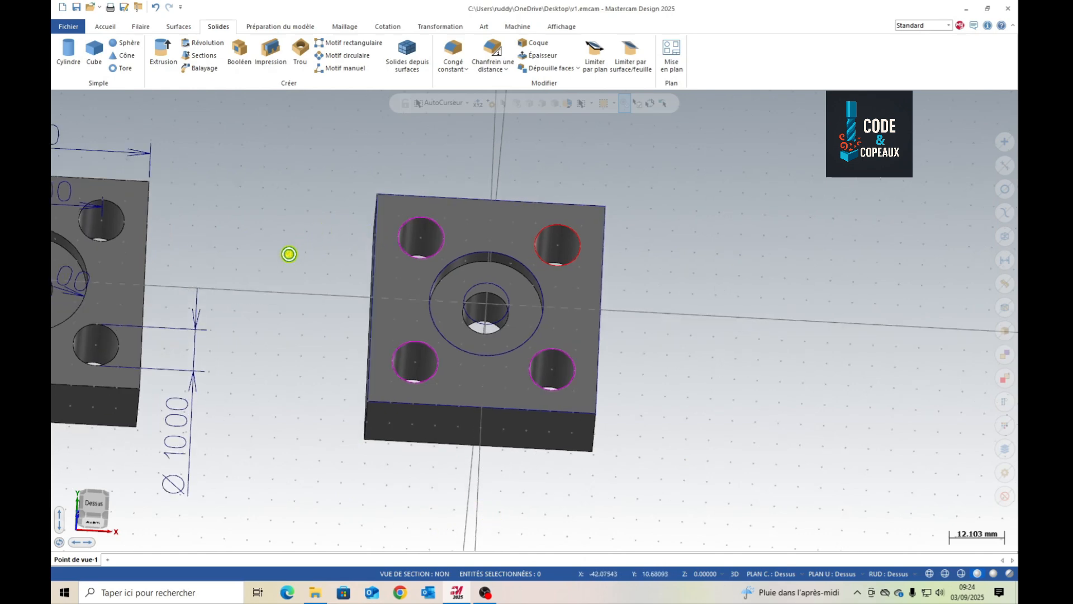